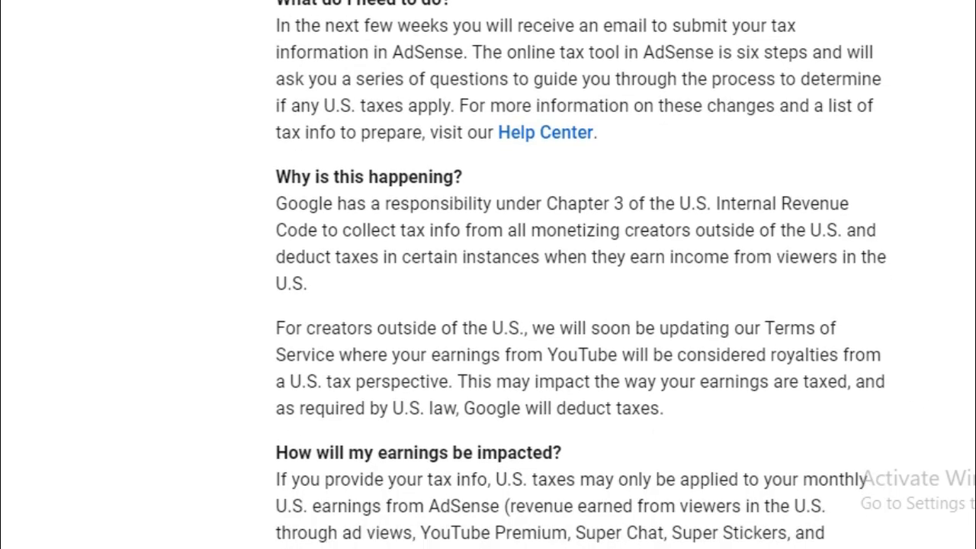
- Start adding United States tax info from the Payments Manage tax info page
scroll(579, 305, "down", 3)
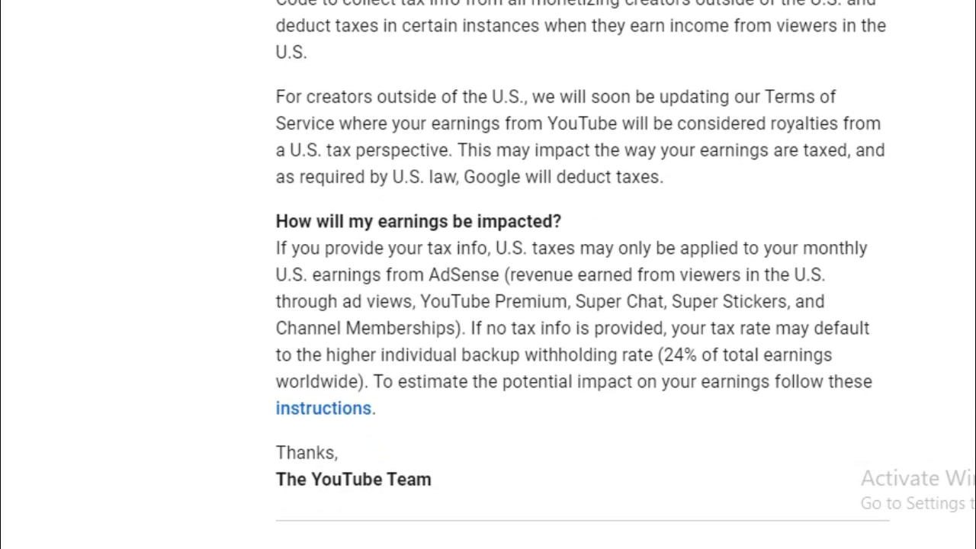
scroll(580, 305, "down", 1)
scroll(580, 304, "down", 2)
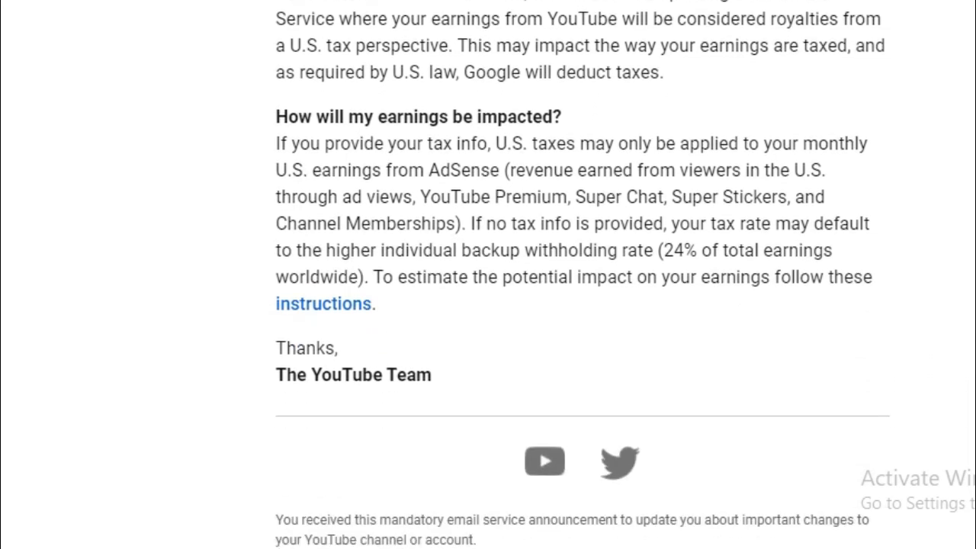
scroll(579, 274, "up", 2)
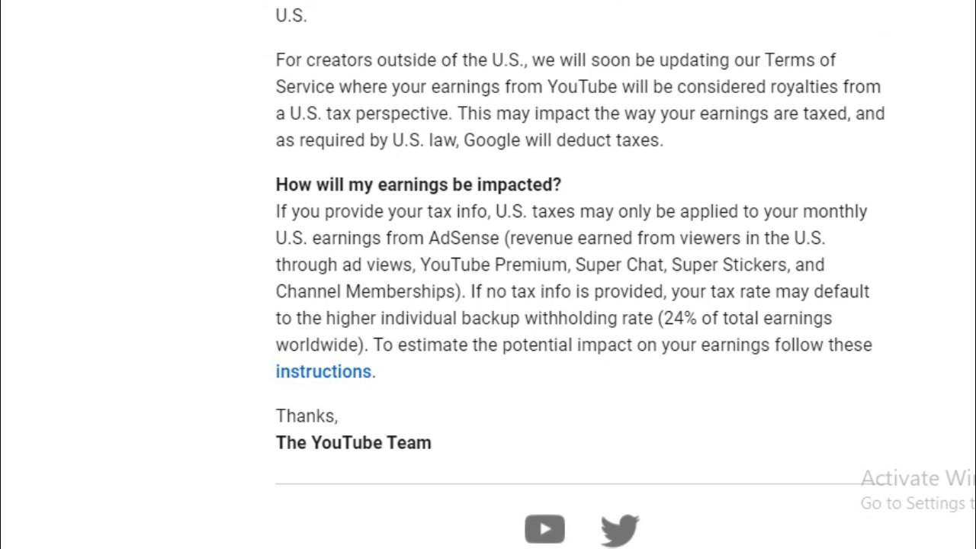
scroll(579, 275, "up", 5)
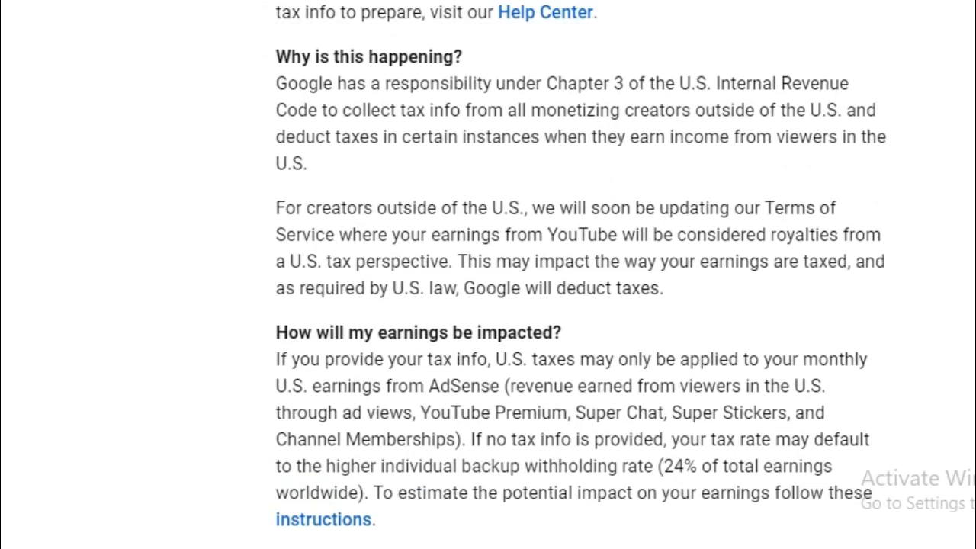
scroll(579, 274, "up", 5)
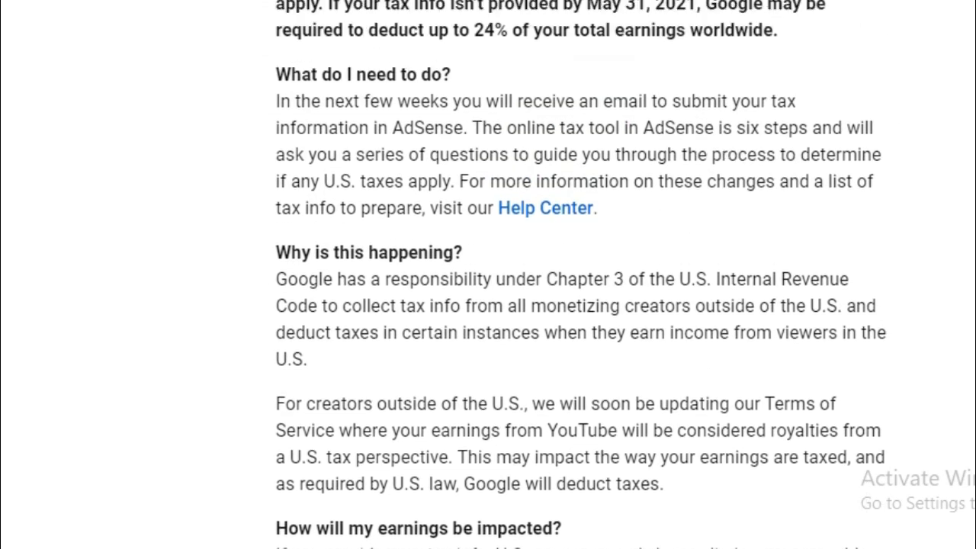
scroll(579, 275, "up", 5)
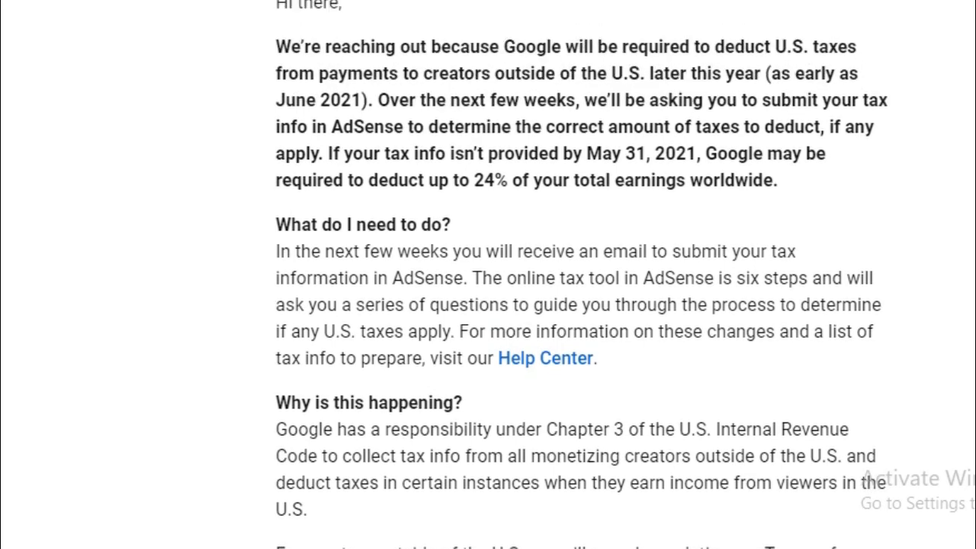
scroll(579, 274, "up", 2)
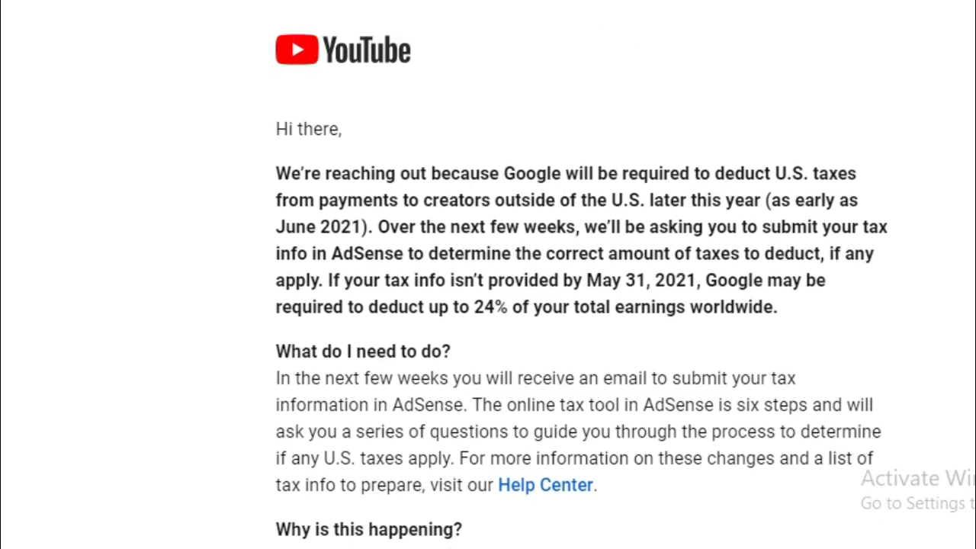
scroll(579, 275, "up", 3)
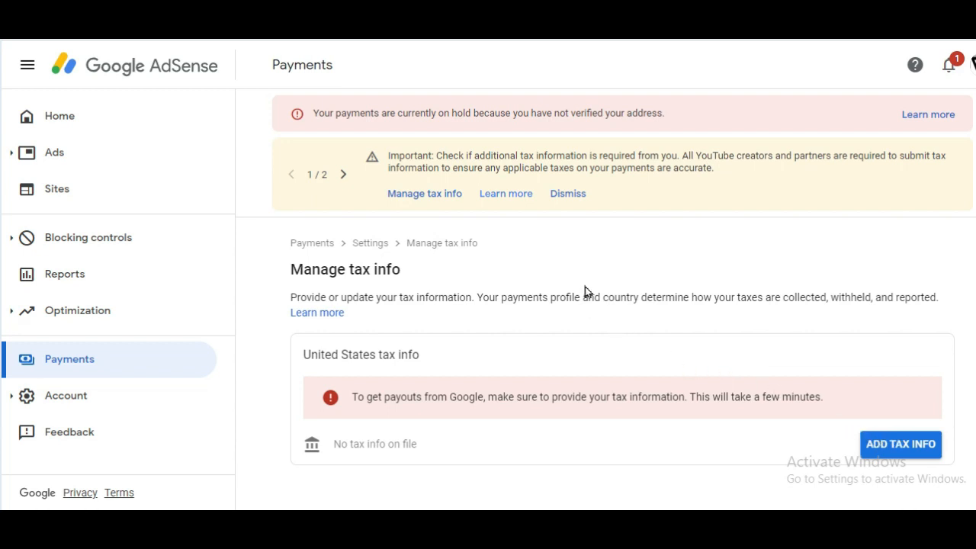
left_click(426, 195)
left_click(901, 443)
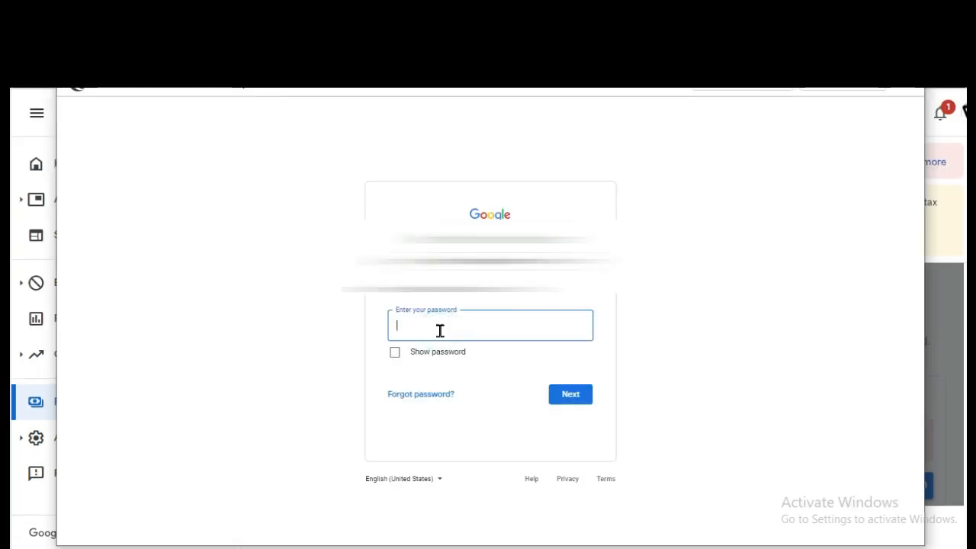
- Enter the Google account password in the sign-in window and submit it for verification
type("••••••••••")
left_click(566, 394)
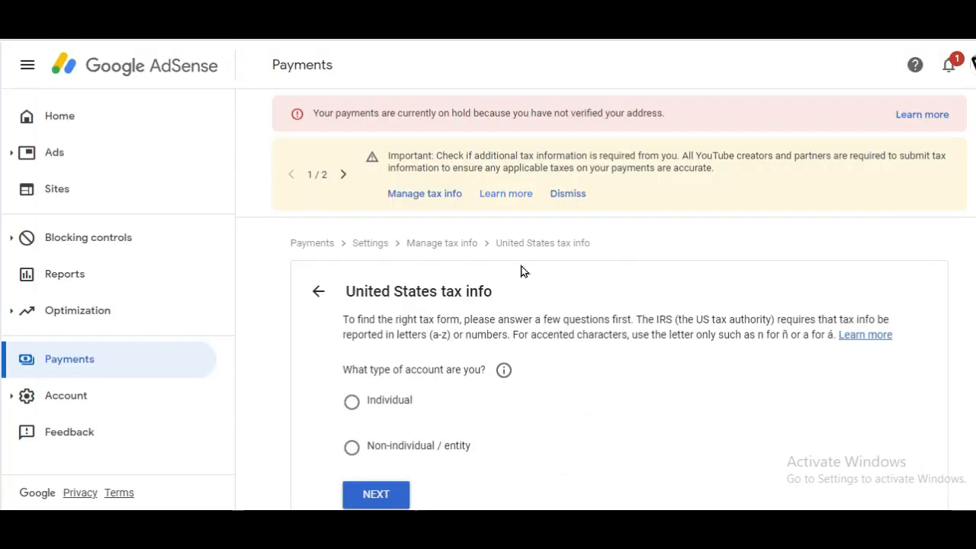
- Answer that the account is an Individual who is not a US citizen or resident
left_click(356, 405)
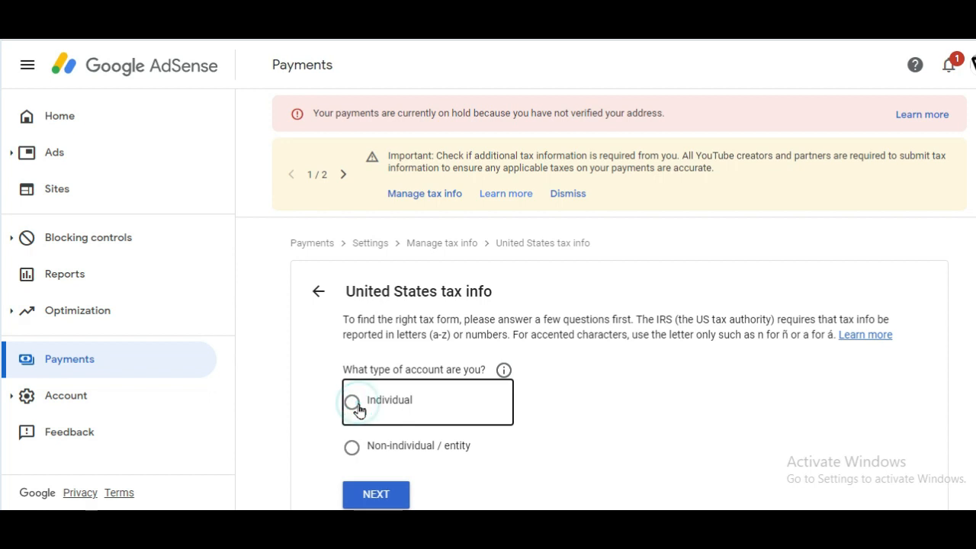
left_click(386, 500)
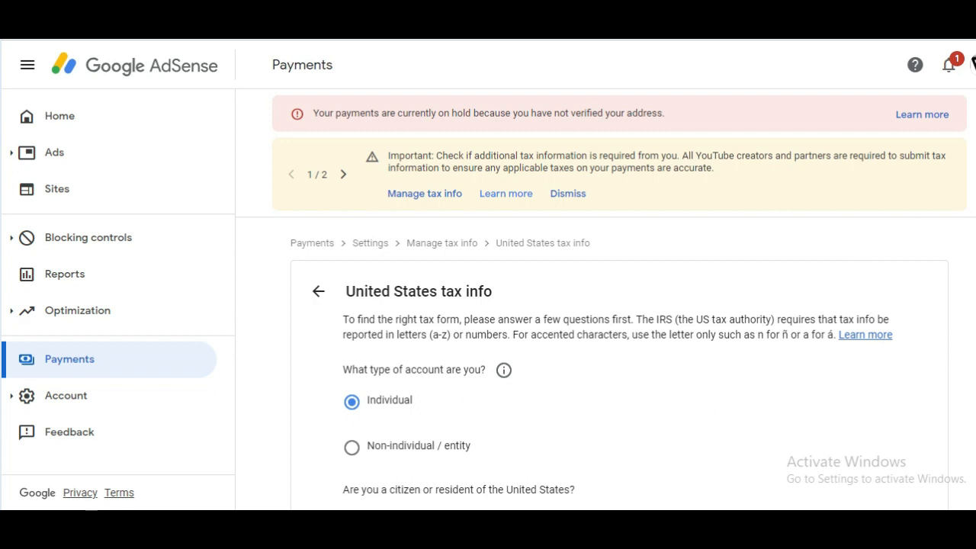
scroll(606, 300, "down", 2)
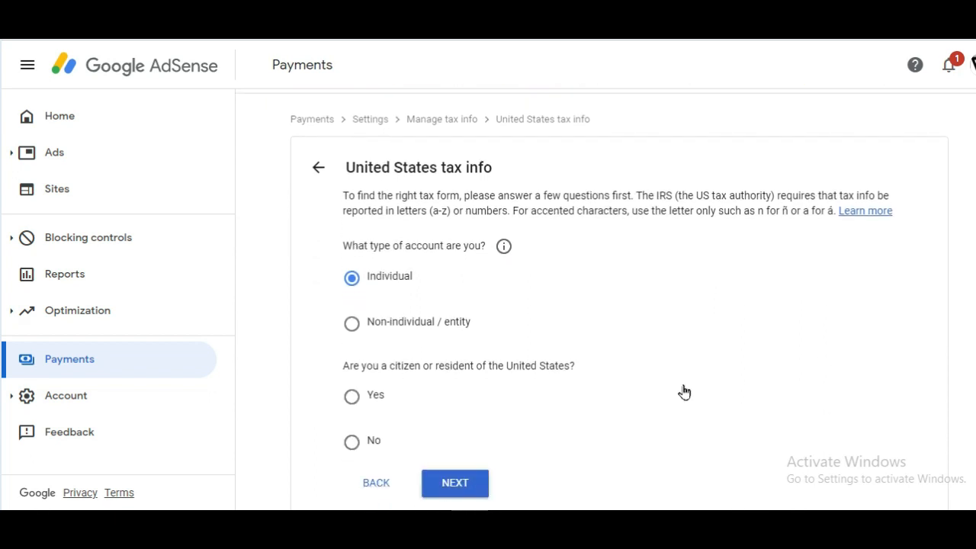
left_click(352, 442)
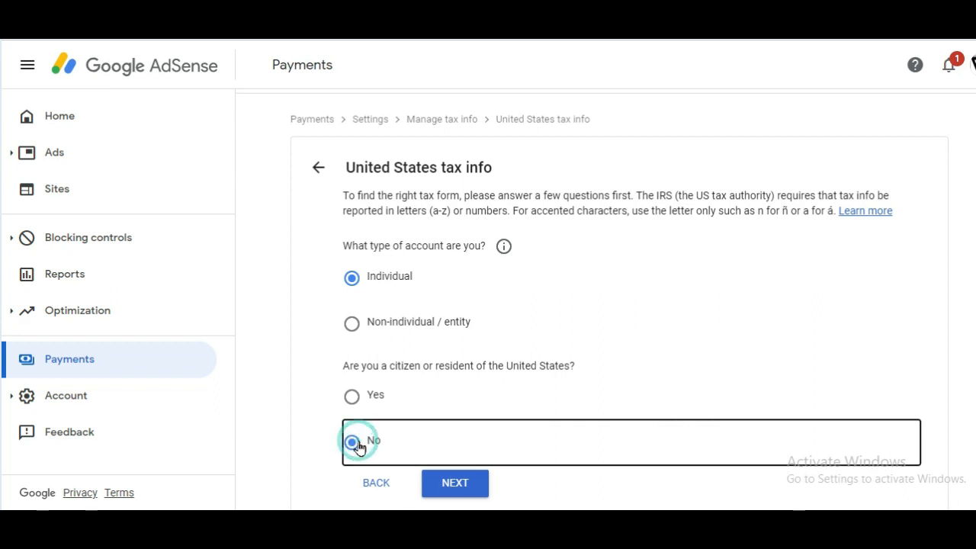
left_click(458, 482)
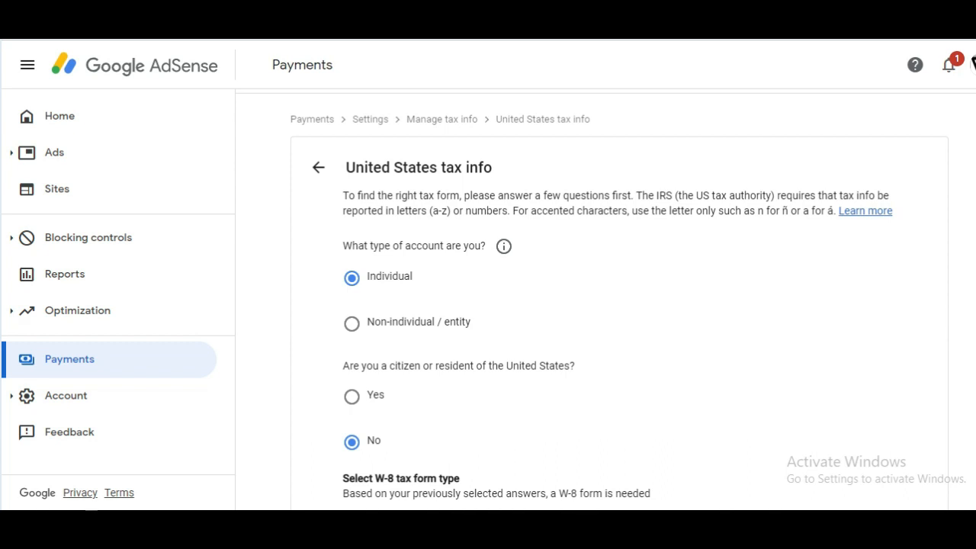
- Choose the W-8BEN tax form and begin filling it in
scroll(629, 300, "down", 3)
scroll(630, 300, "down", 1)
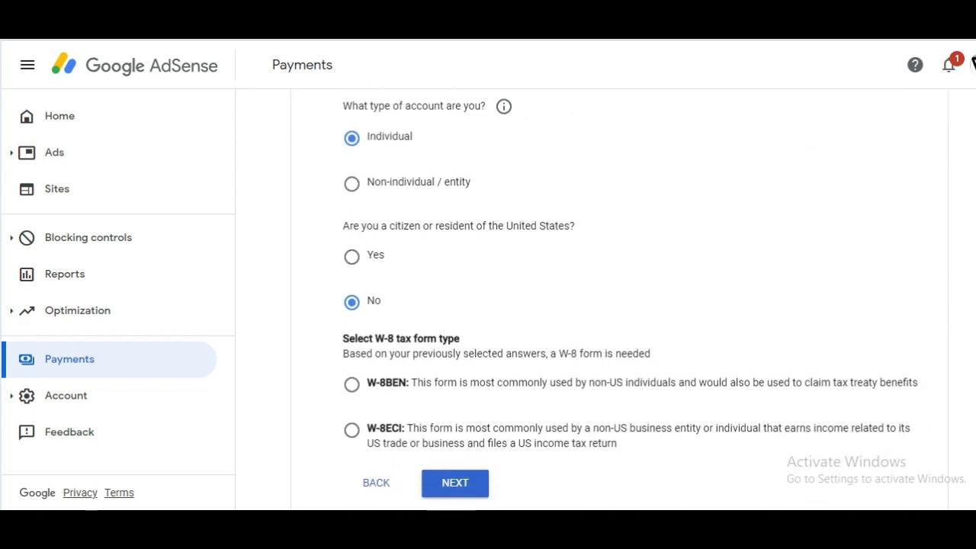
left_click(388, 387)
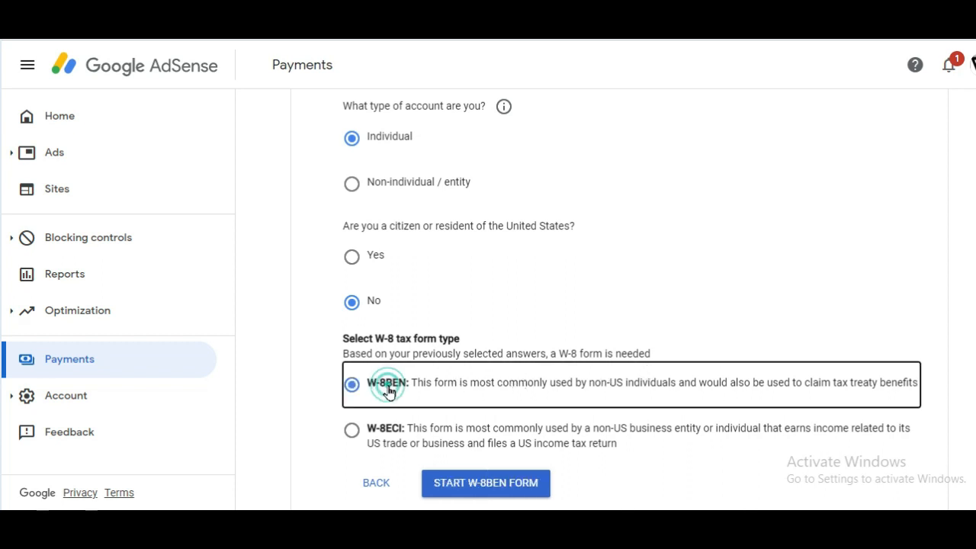
left_click(509, 486)
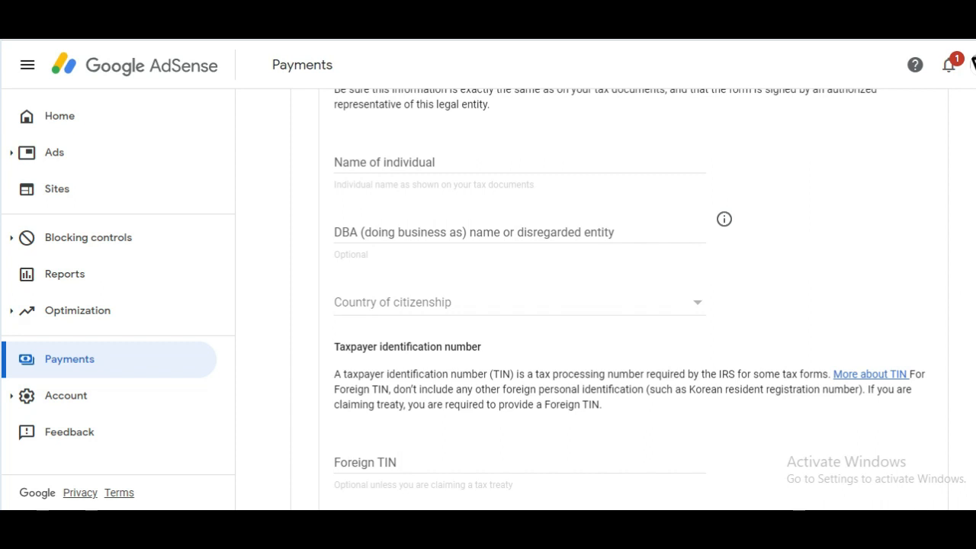
- Begin filling in the Name of individual field in the W-8BEN tax identity section
scroll(617, 299, "up", 1)
left_click(484, 190)
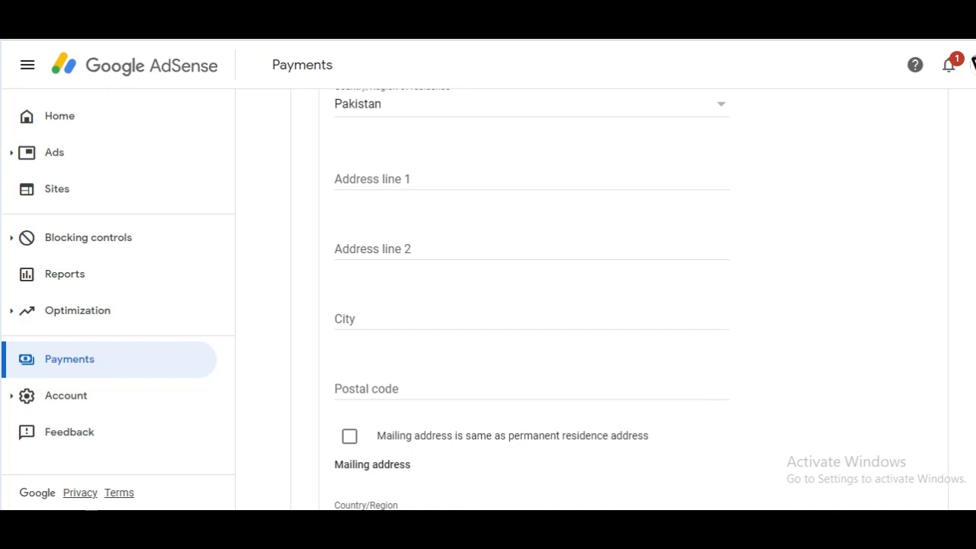
- Scroll back up through the W-8BEN form's address section
scroll(529, 300, "up", 2)
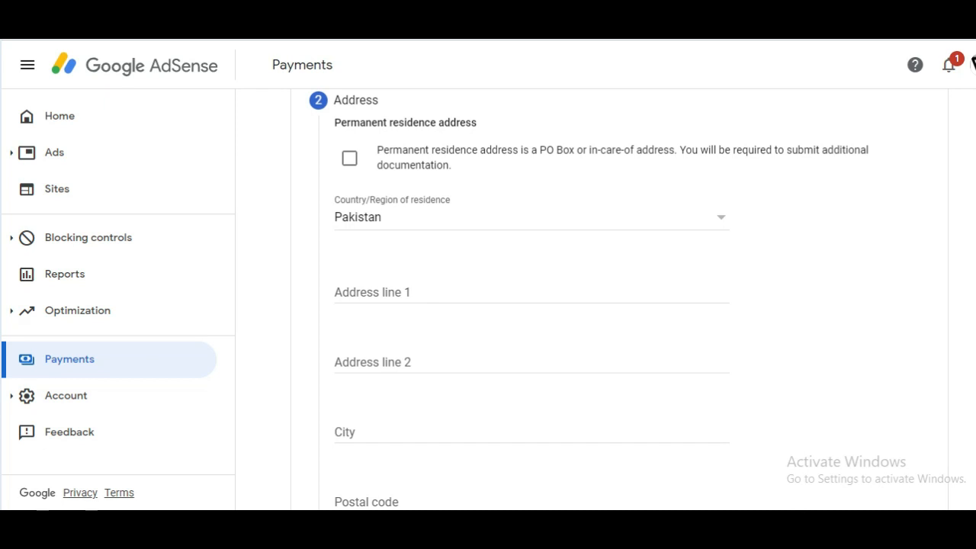
scroll(530, 300, "up", 1)
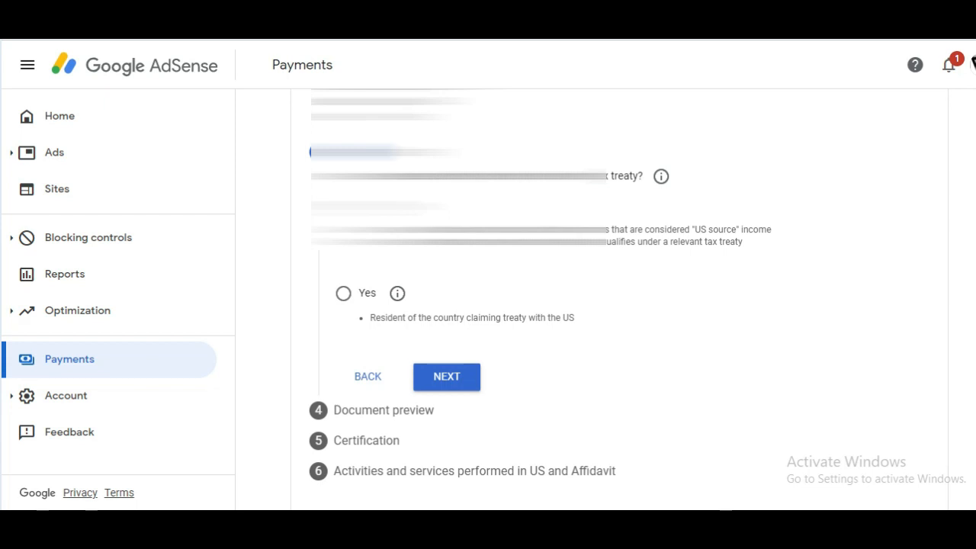
scroll(540, 292, "up", 2)
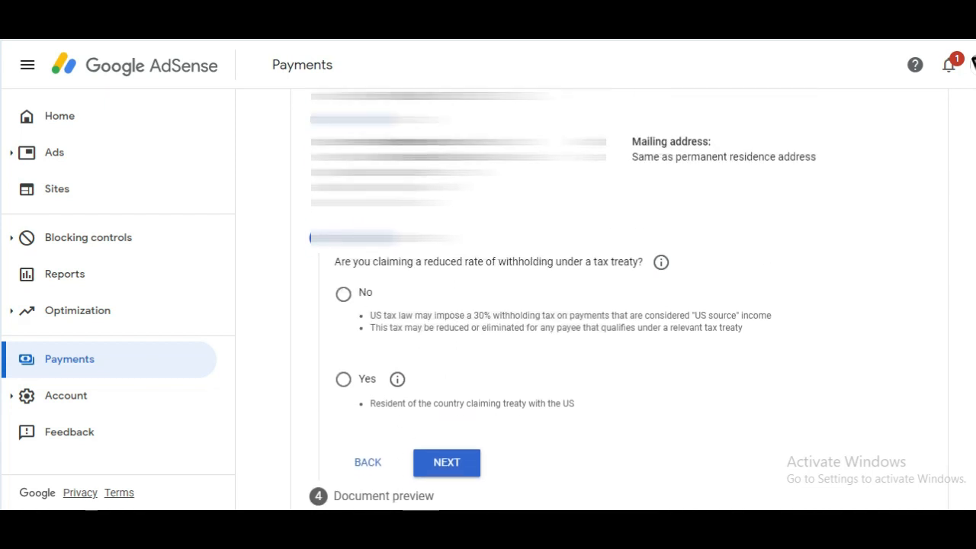
scroll(540, 292, "up", 1)
scroll(540, 292, "down", 1)
scroll(540, 292, "down", 1)
scroll(539, 292, "down", 1)
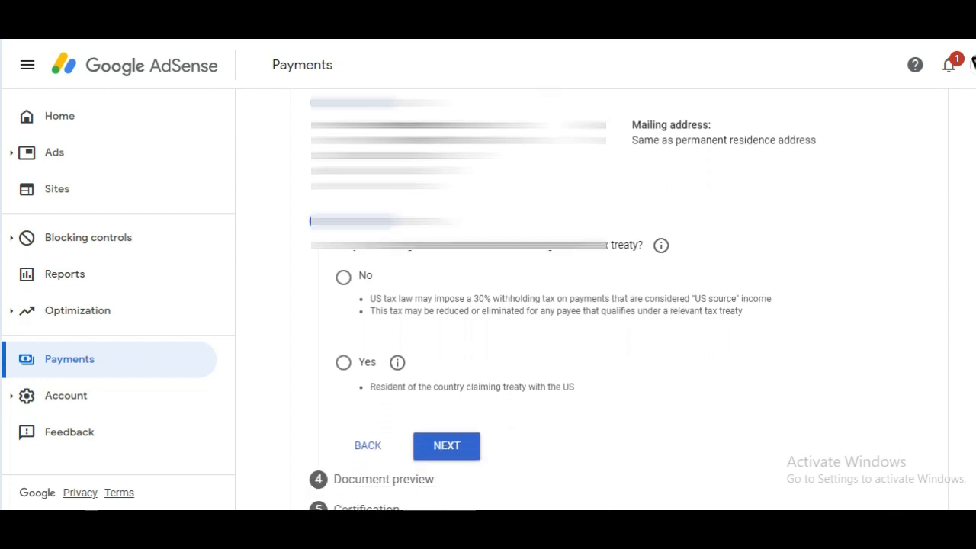
scroll(539, 292, "down", 1)
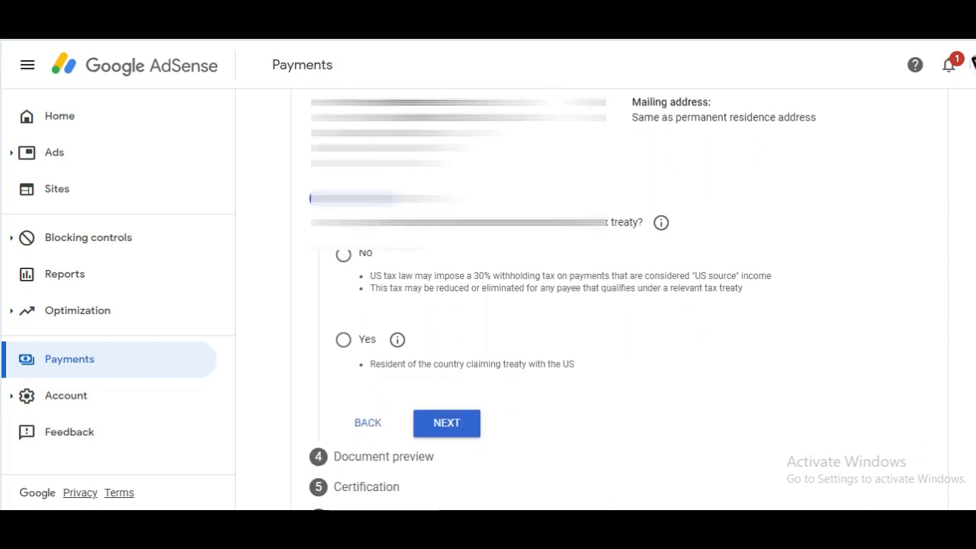
scroll(540, 292, "down", 1)
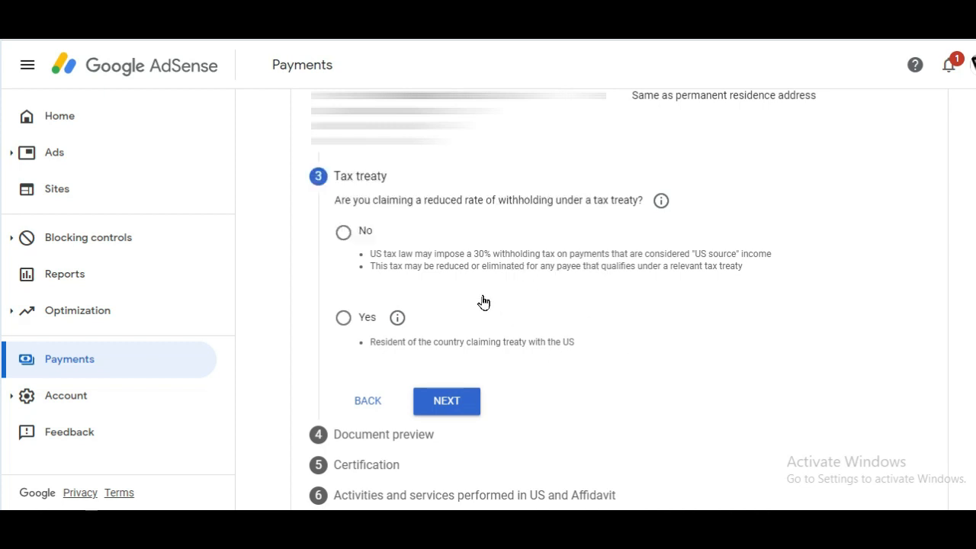
- Claim reduced treaty withholding as a resident of Pakistan
left_click(345, 319)
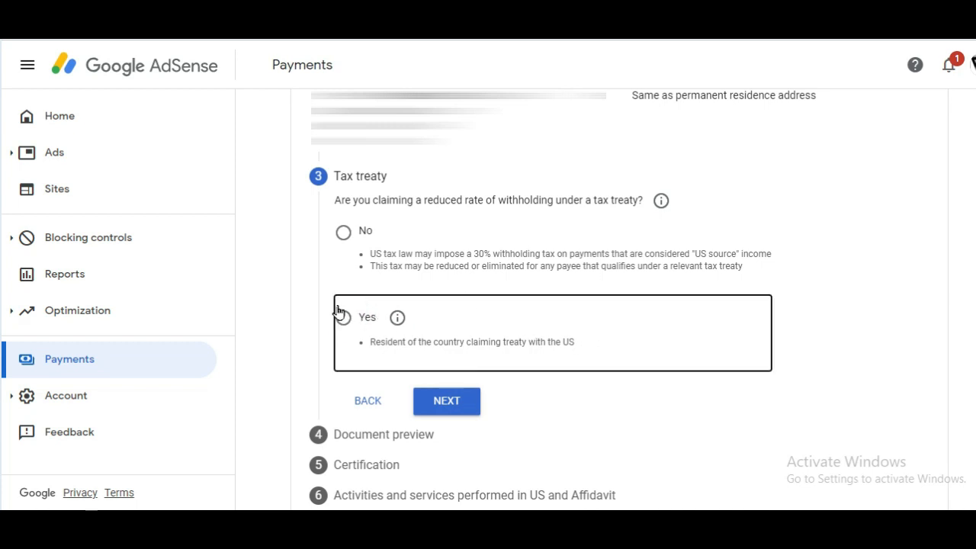
left_click(343, 319)
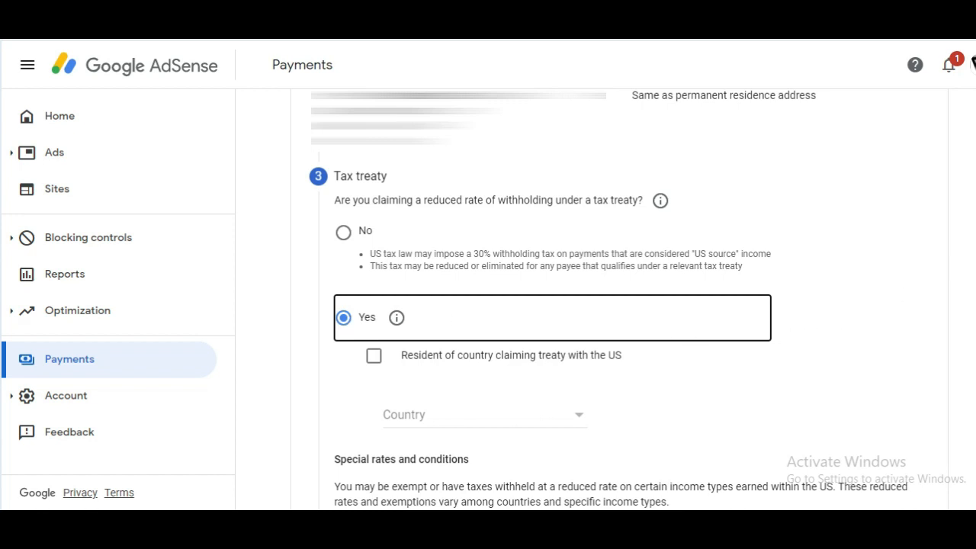
scroll(608, 300, "down", 1)
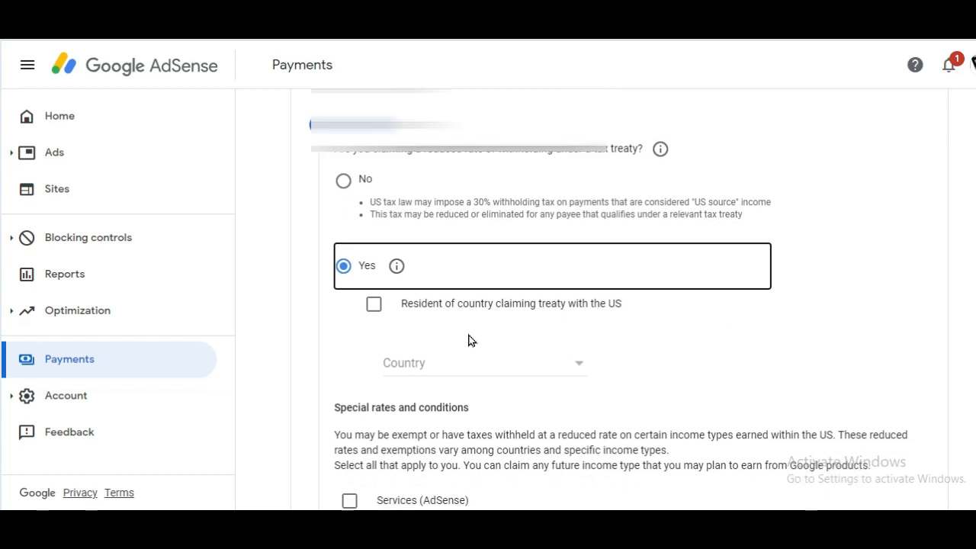
left_click(374, 308)
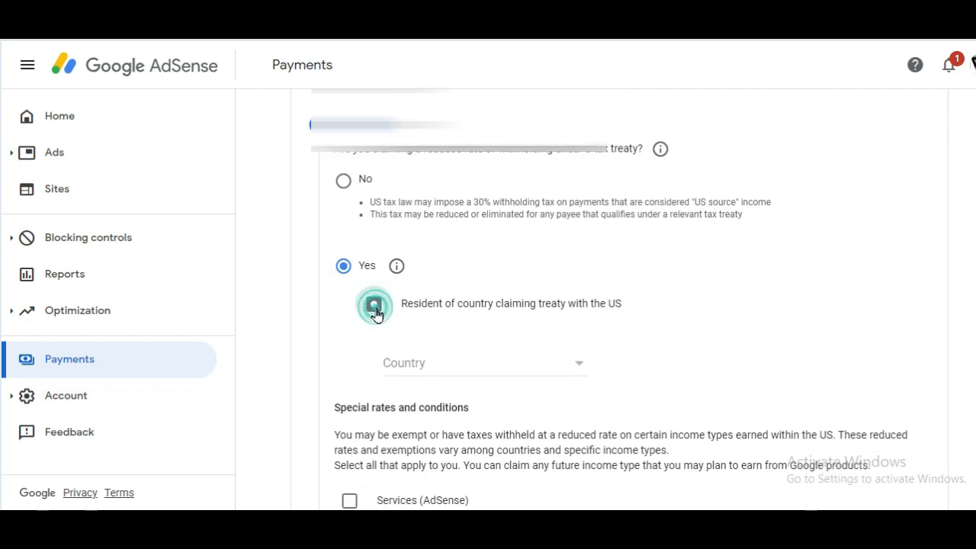
left_click(572, 362)
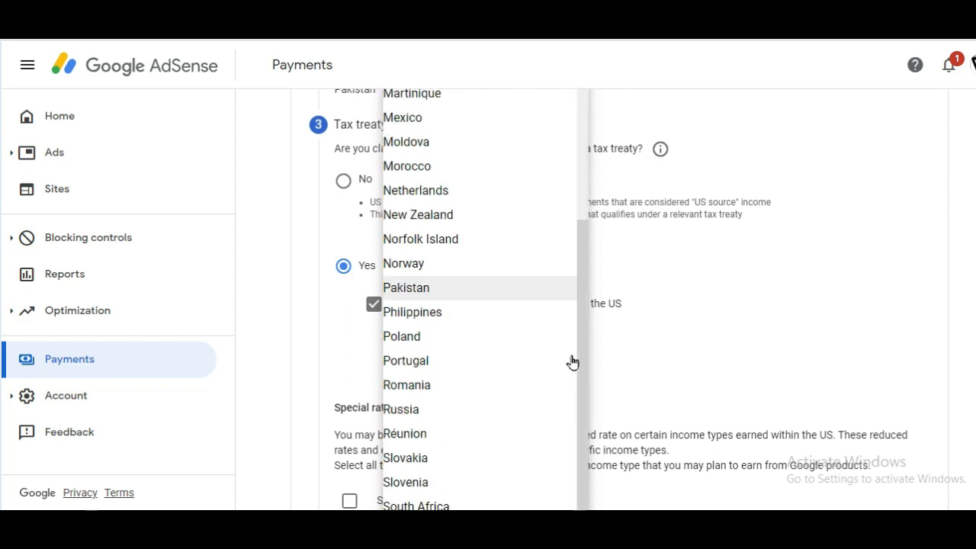
left_click(425, 295)
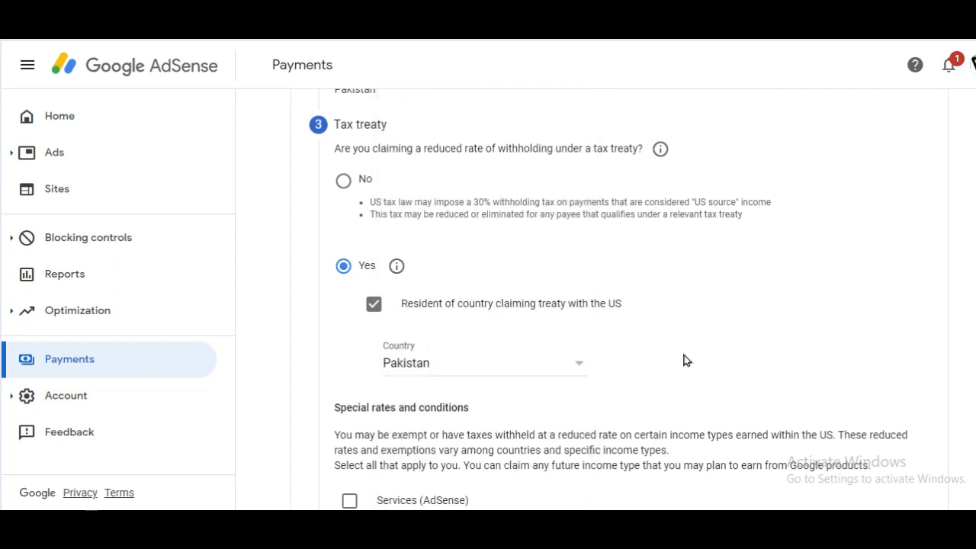
- Claim Services (AdSense) under Article 3 paragraph 2 at 0%, confirming the treaty reason
scroll(617, 305, "down", 3)
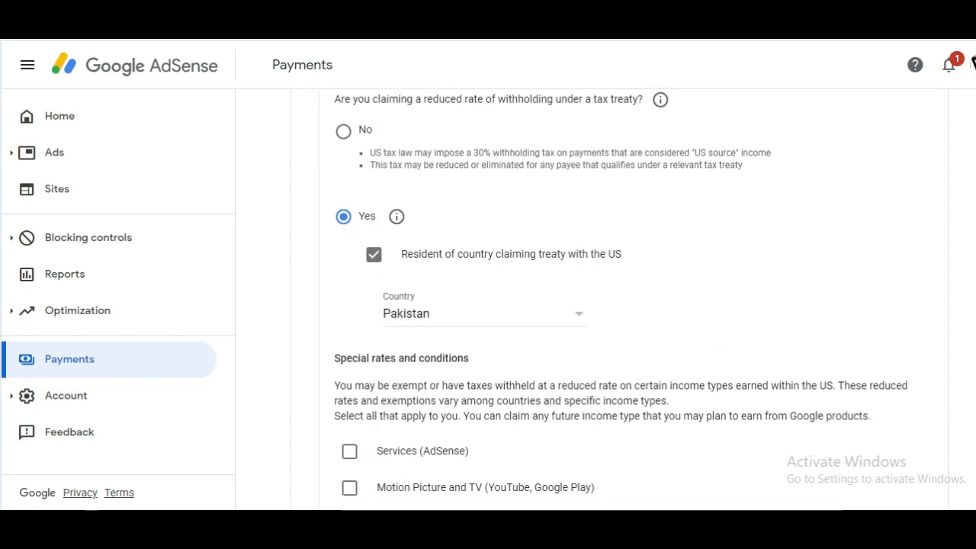
scroll(617, 305, "down", 1)
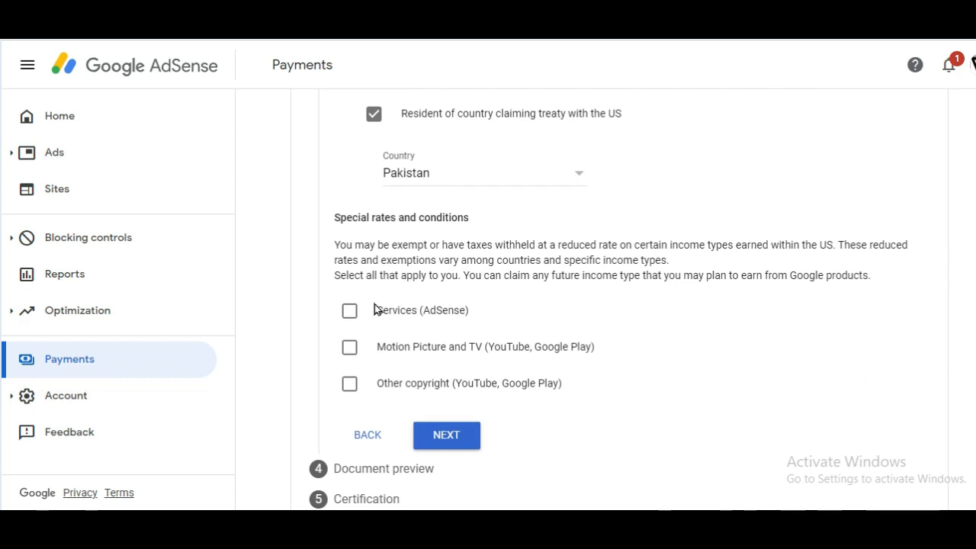
left_click(348, 312)
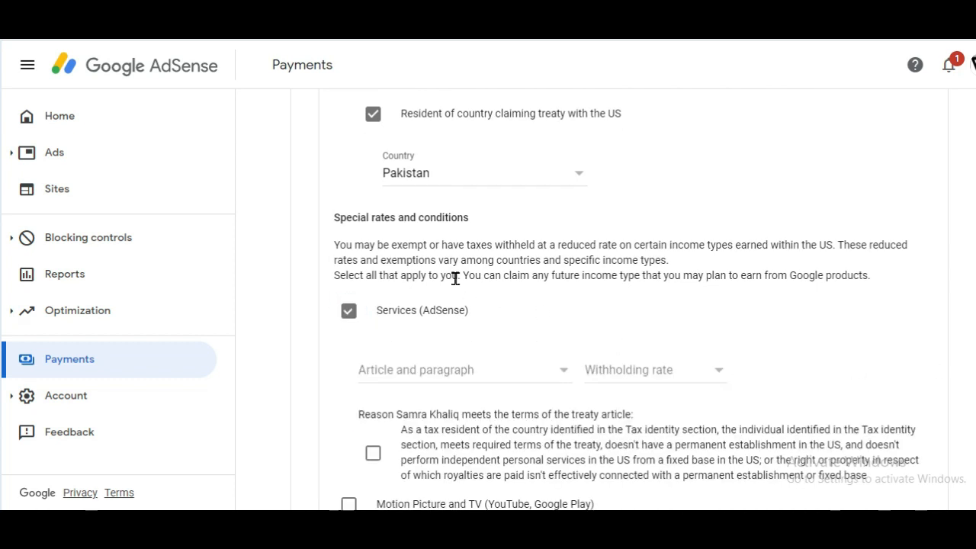
left_click(554, 369)
left_click(470, 394)
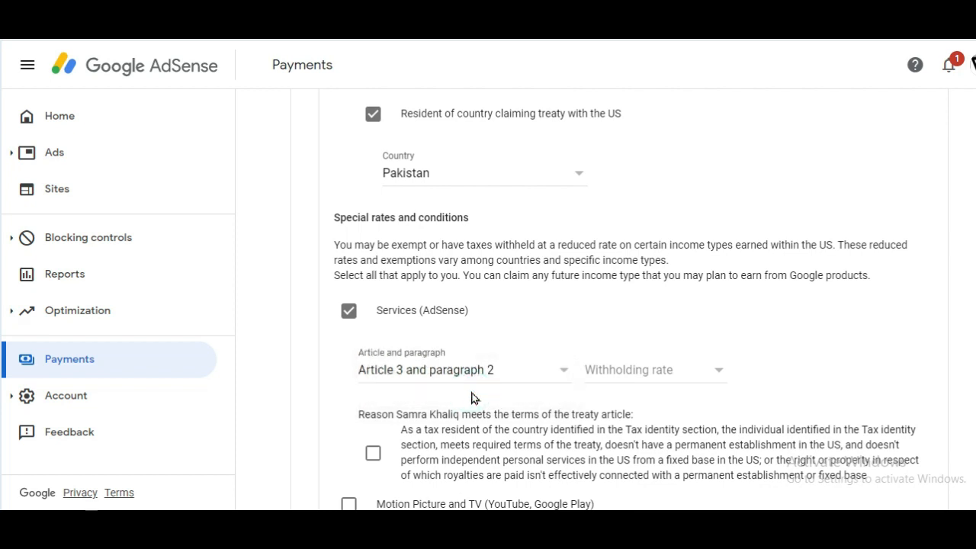
left_click(683, 367)
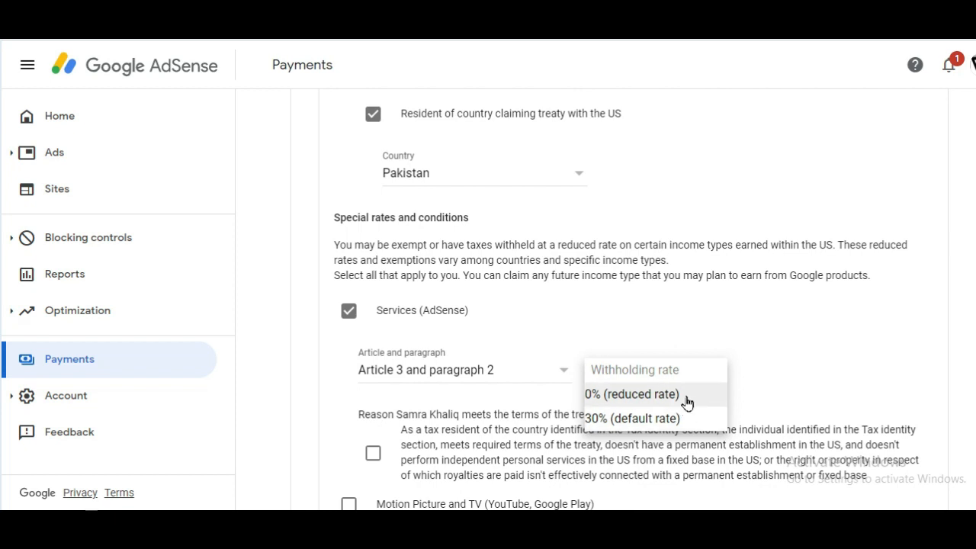
left_click(681, 396)
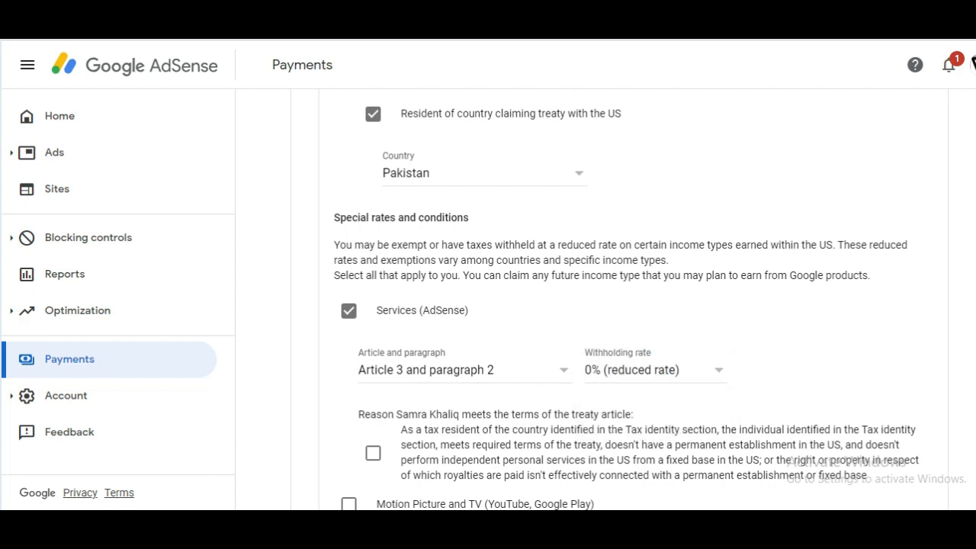
scroll(744, 396, "down", 2)
left_click(373, 360)
scroll(625, 301, "down", 2)
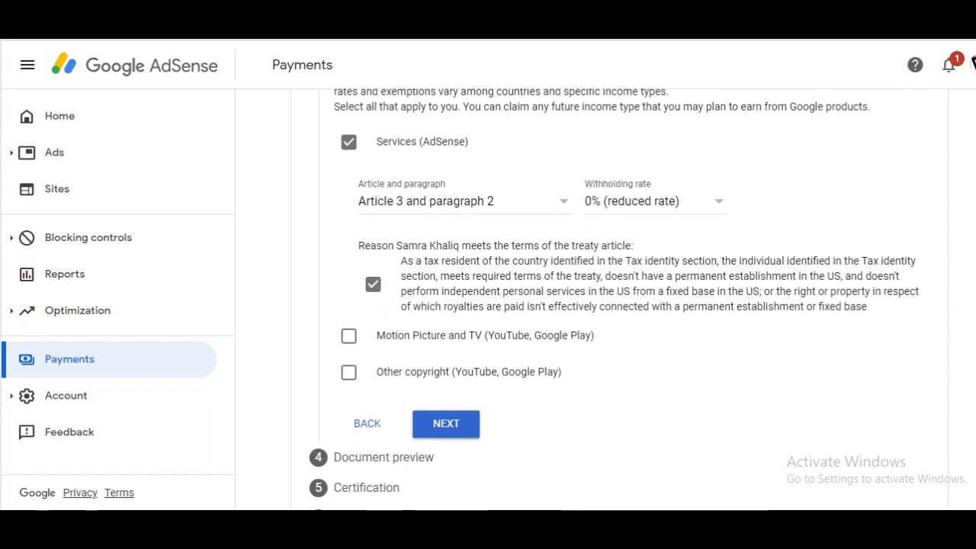
scroll(625, 301, "down", 1)
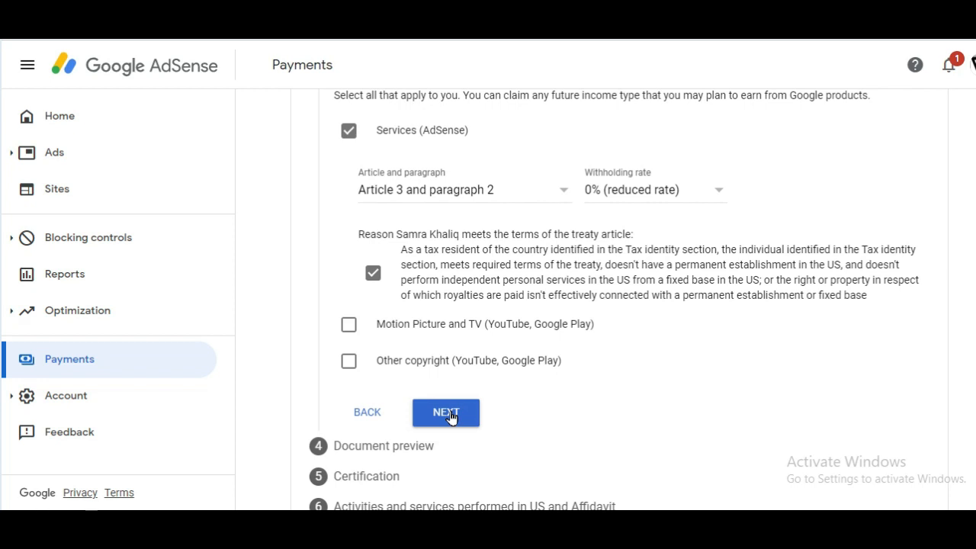
- Add Motion Picture and TV income with no treaty at the 30% default rate, reason ticked
left_click(353, 326)
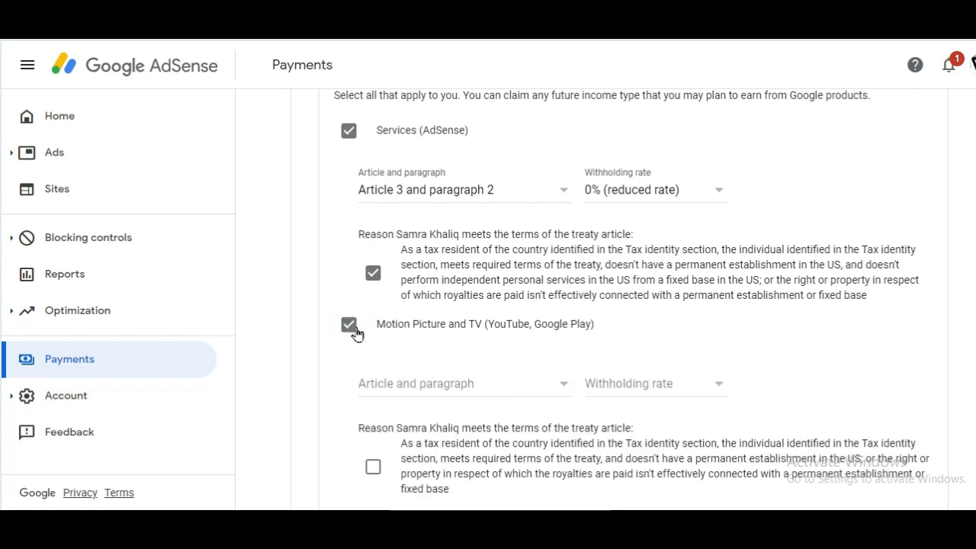
left_click(557, 393)
left_click(497, 409)
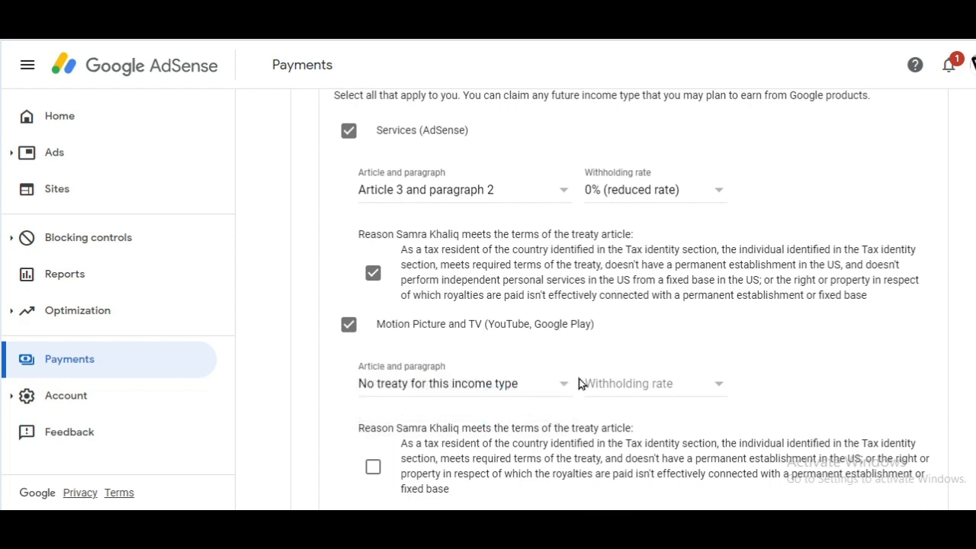
left_click(714, 388)
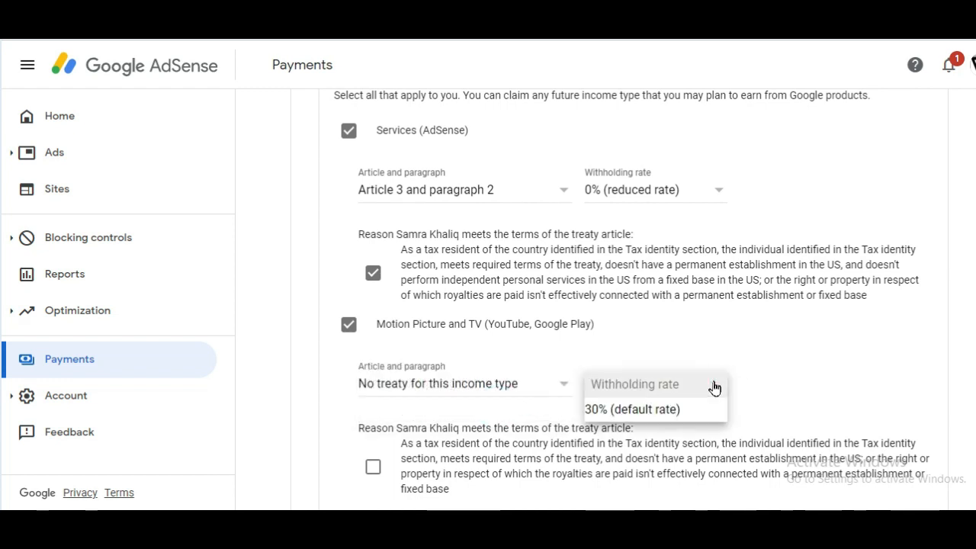
left_click(674, 407)
scroll(853, 356, "down", 2)
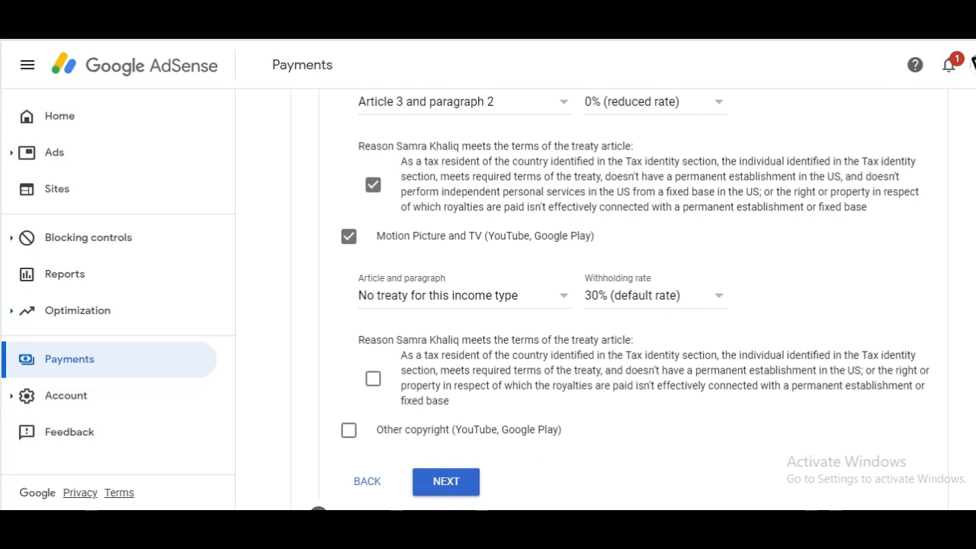
left_click(373, 380)
scroll(520, 363, "down", 1)
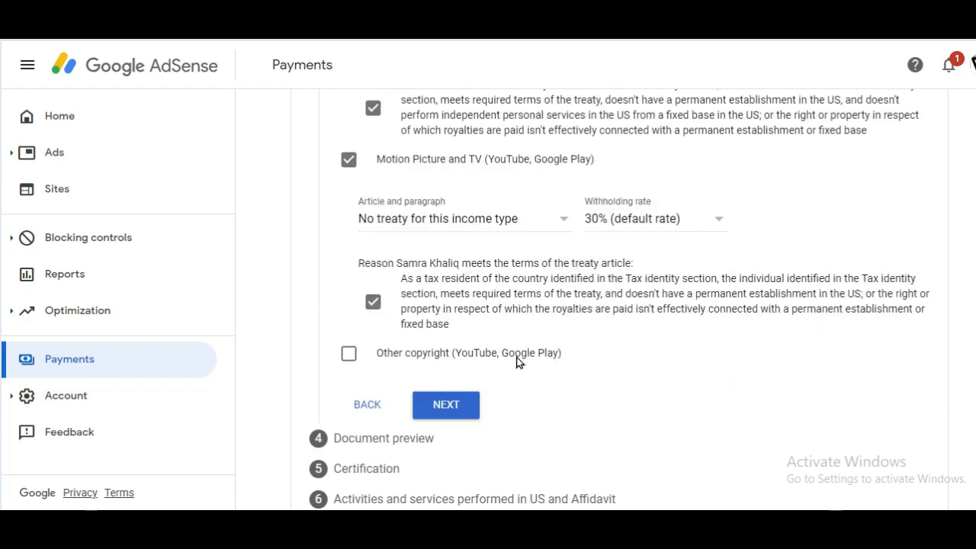
- Claim Other copyright income under Article 8 paragraph 1 at a 0% reduced rate
left_click(348, 354)
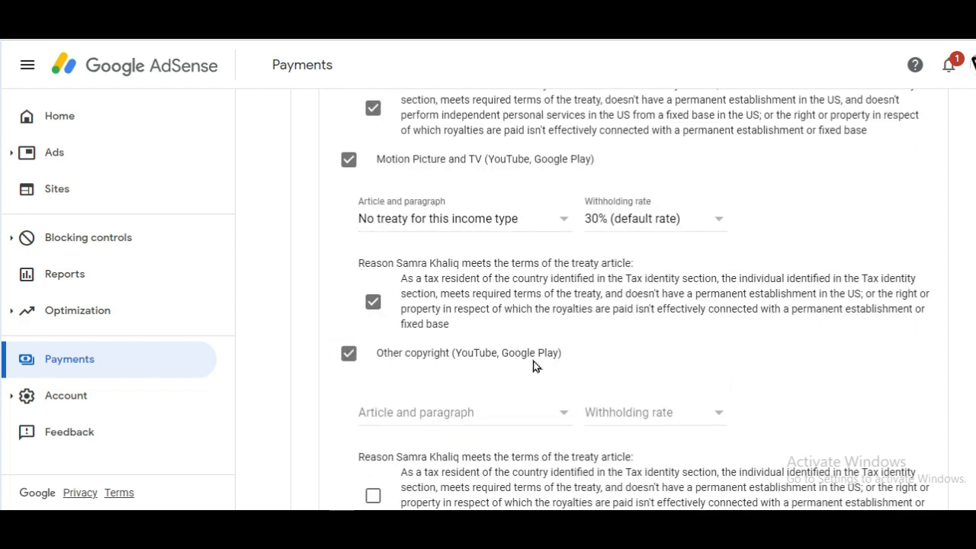
left_click(555, 411)
left_click(464, 438)
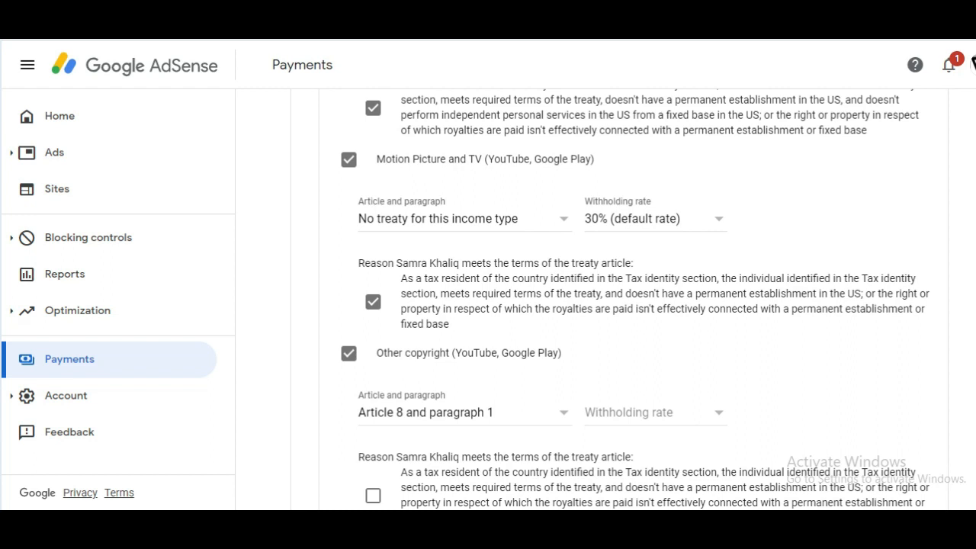
scroll(632, 304, "down", 2)
left_click(714, 265)
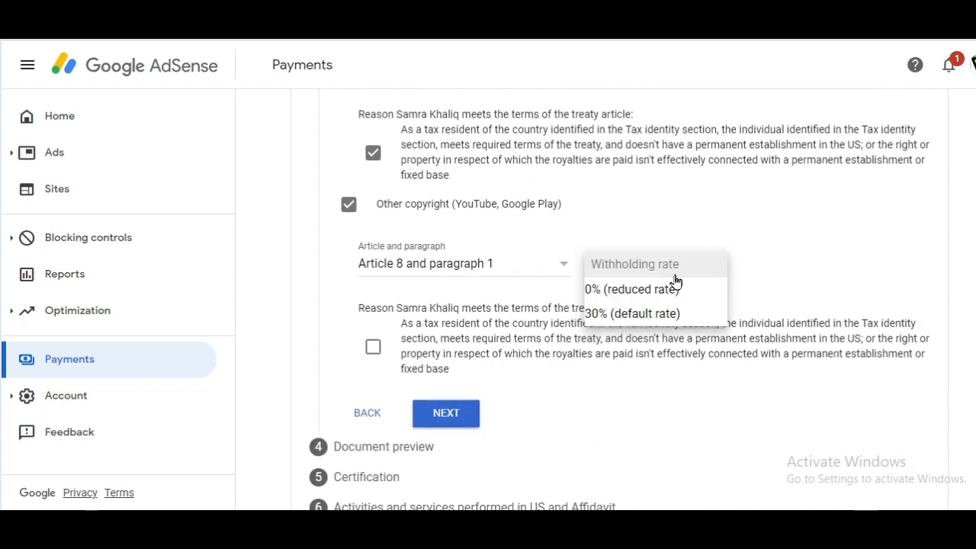
left_click(646, 292)
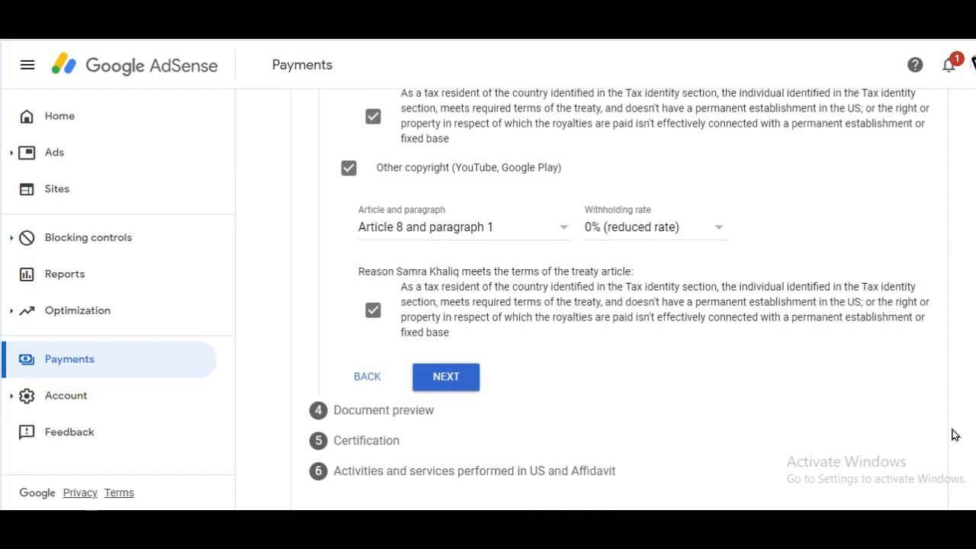
- Confirm the four generated W-8BEN documents were reviewed and proceed to Certification
left_click(461, 381)
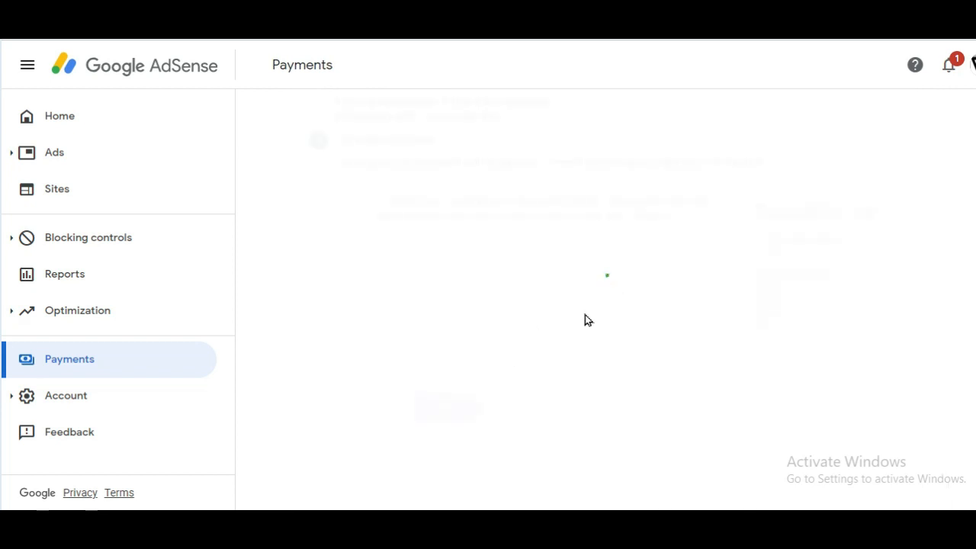
left_click(351, 311)
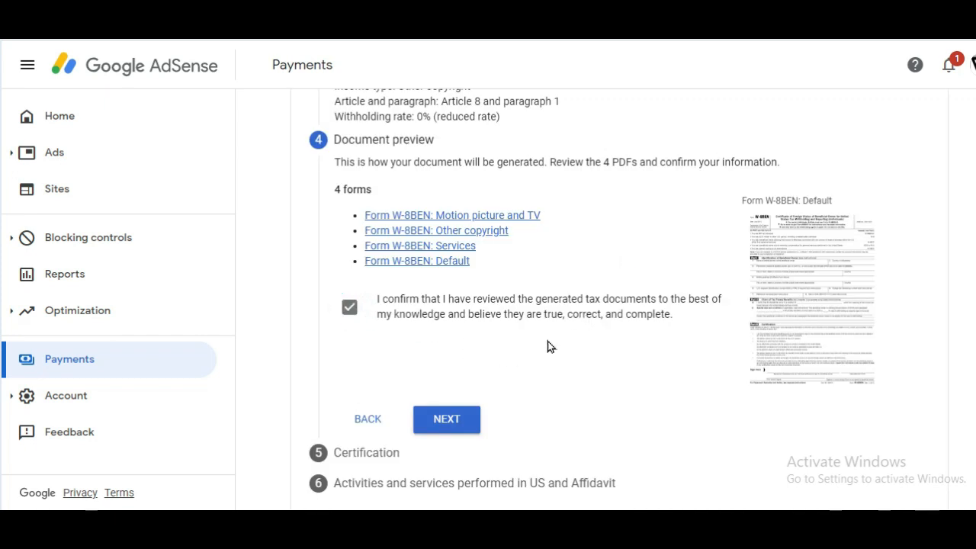
left_click(450, 420)
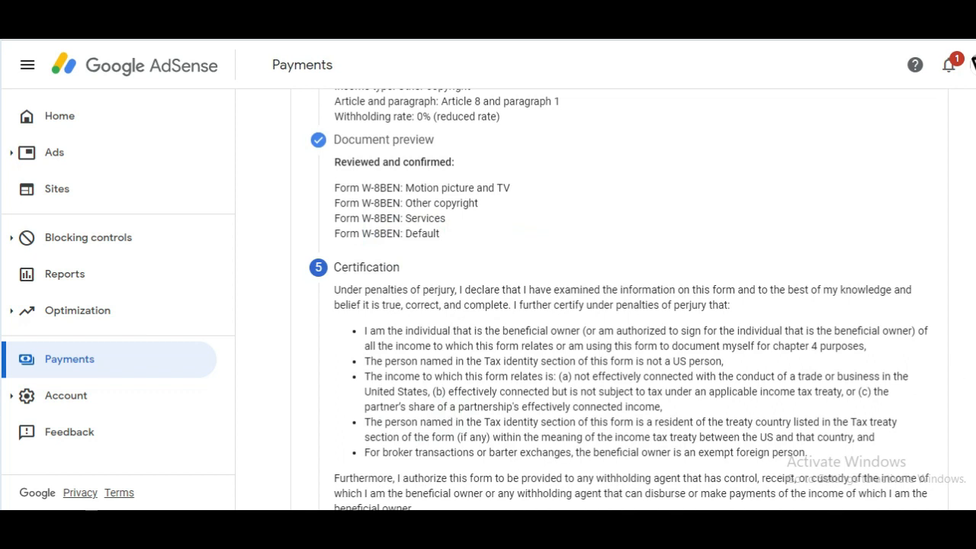
- Sign with the signer's full legal name and confirm they are the person listed
scroll(619, 299, "down", 3)
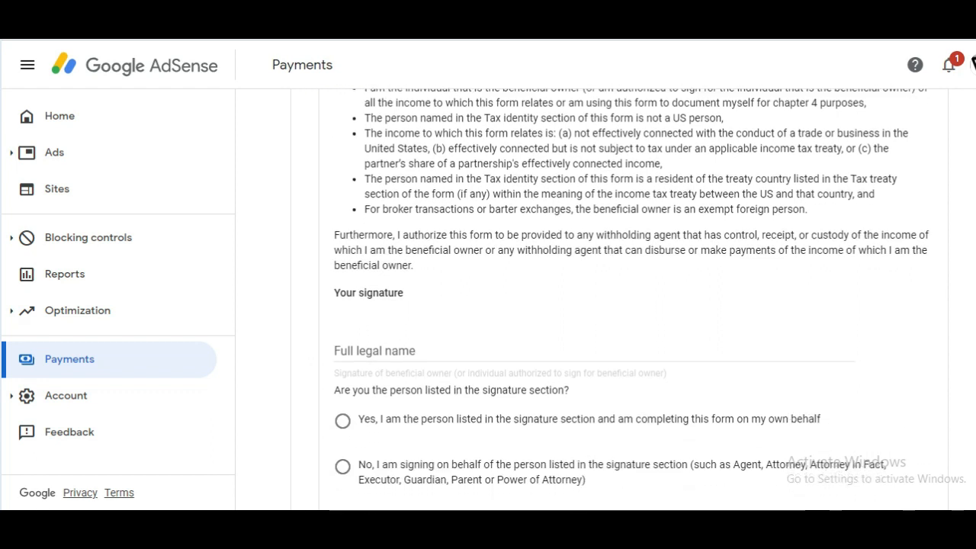
left_click(553, 349)
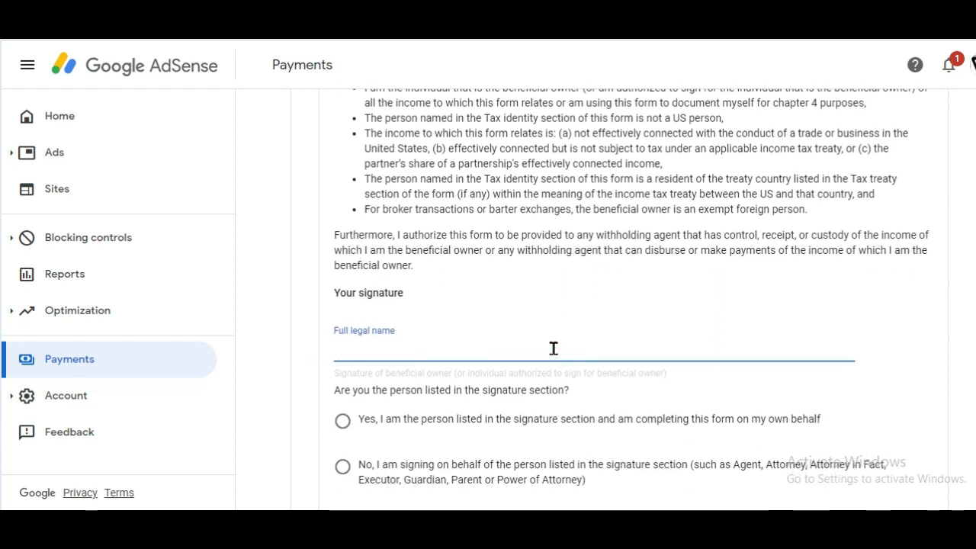
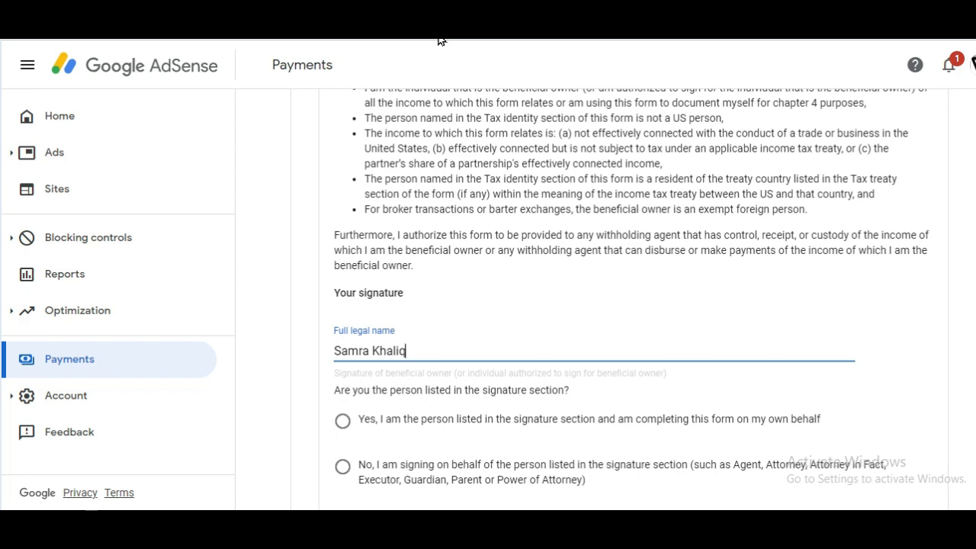
left_click(355, 421)
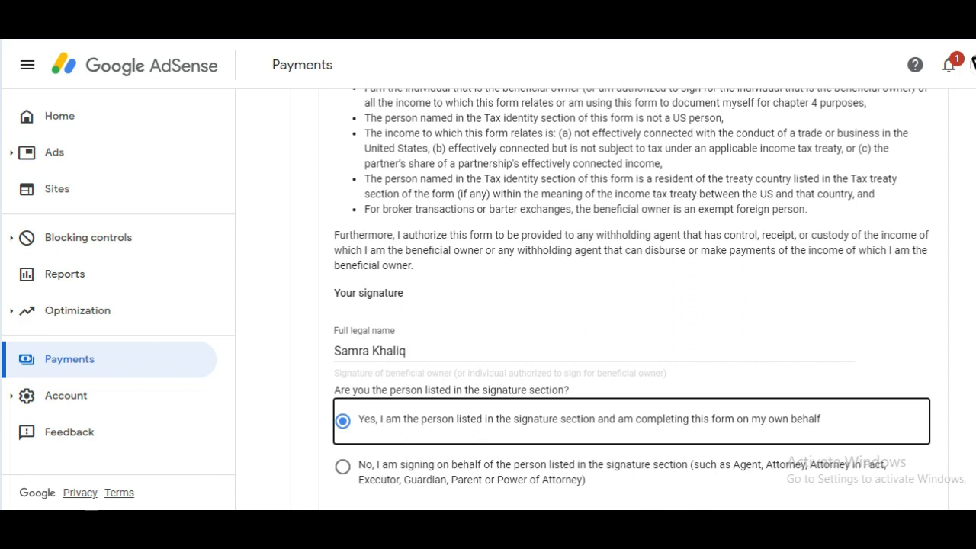
scroll(632, 299, "down", 1)
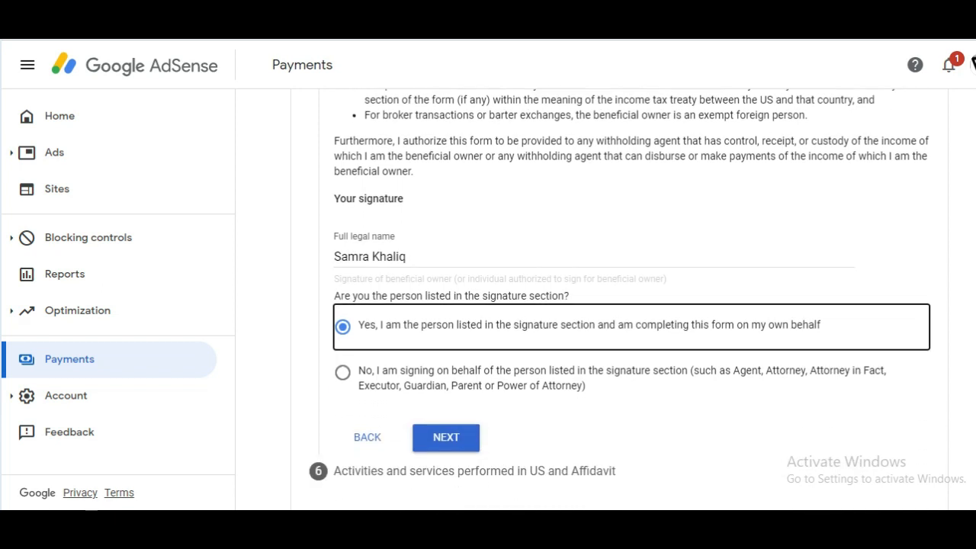
- Answer No to performing US activities and certify services are performed outside the US
left_click(452, 434)
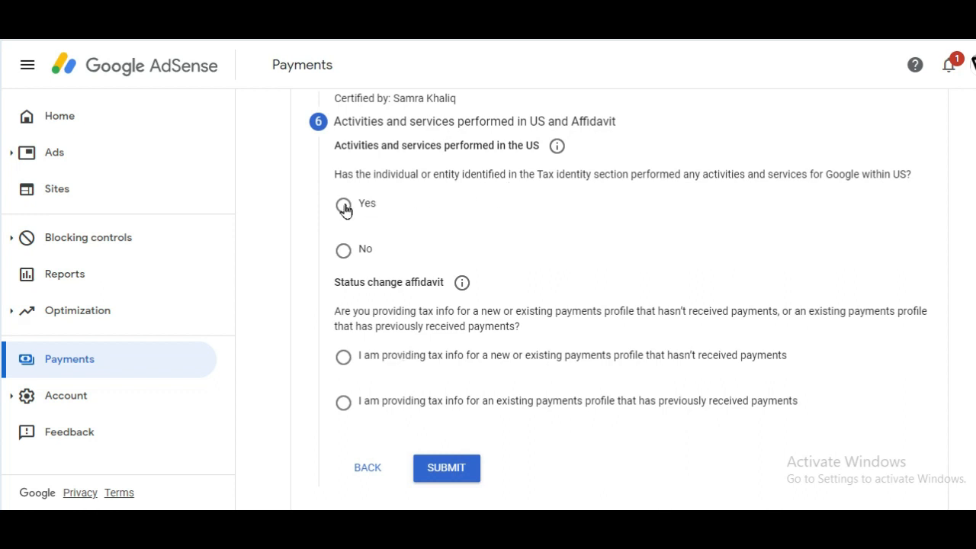
left_click(347, 254)
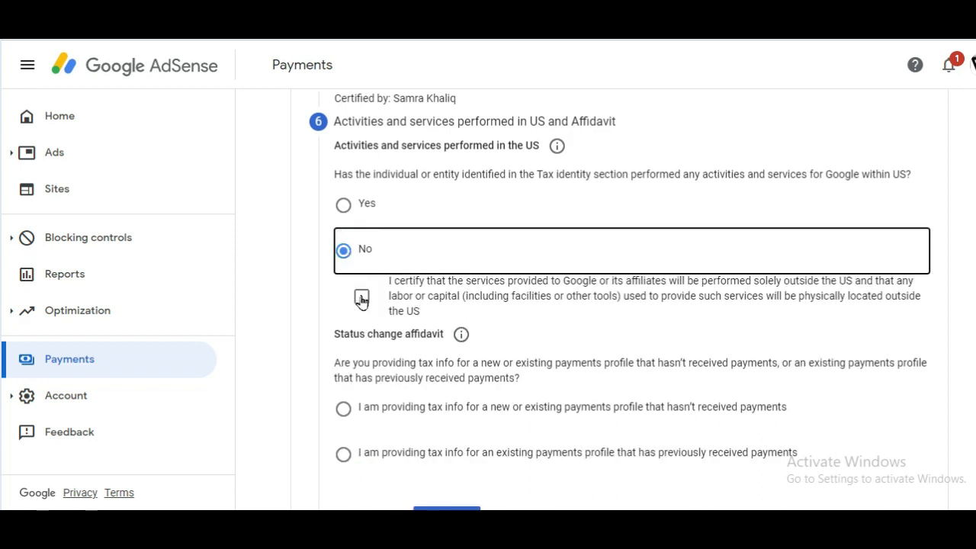
left_click(362, 298)
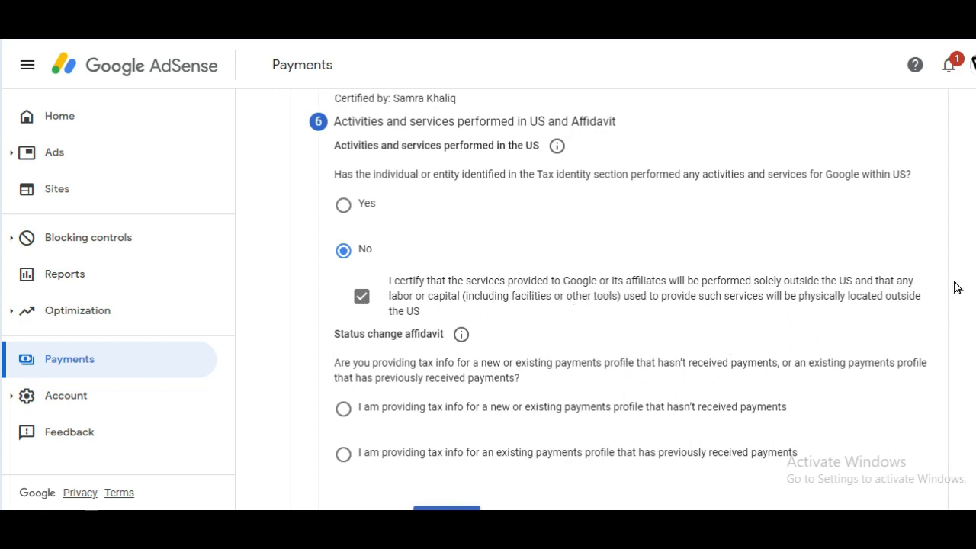
- Choose the affidavit that the payments profile hasn't received payments, then submit the tax info
scroll(618, 301, "down", 1)
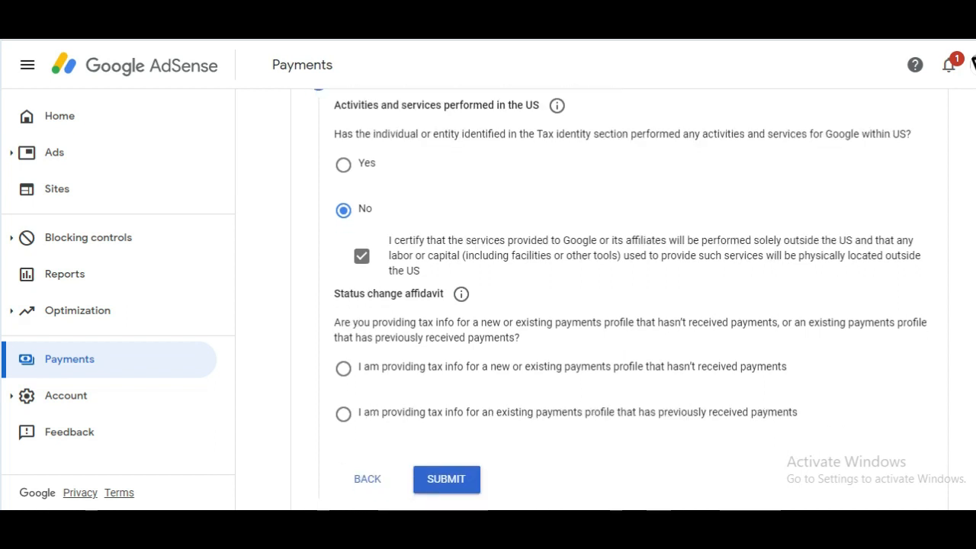
left_click(343, 368)
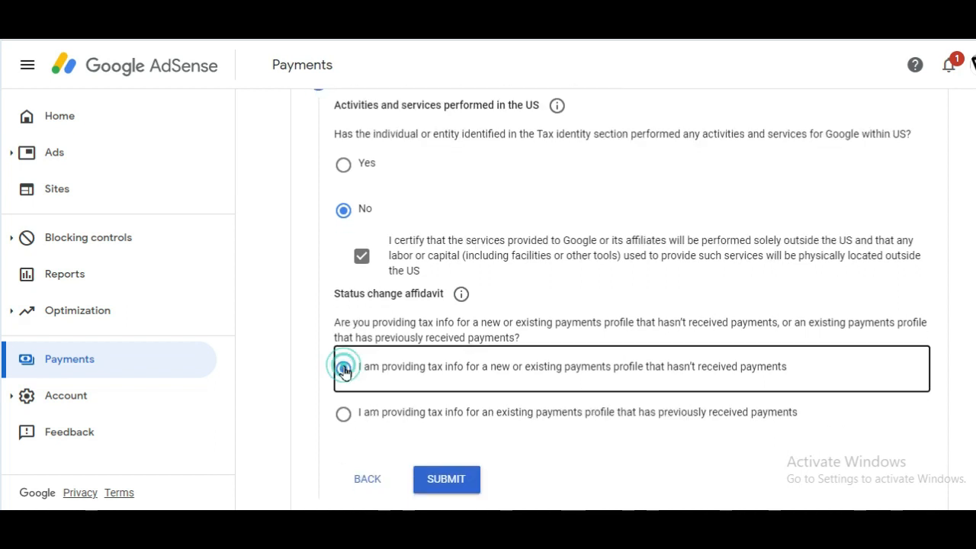
scroll(622, 292, "down", 1)
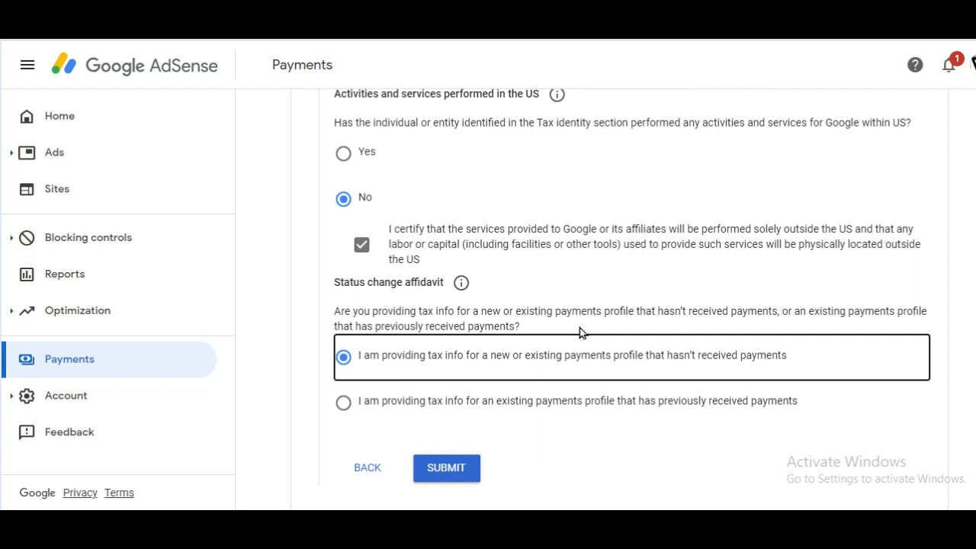
left_click(446, 468)
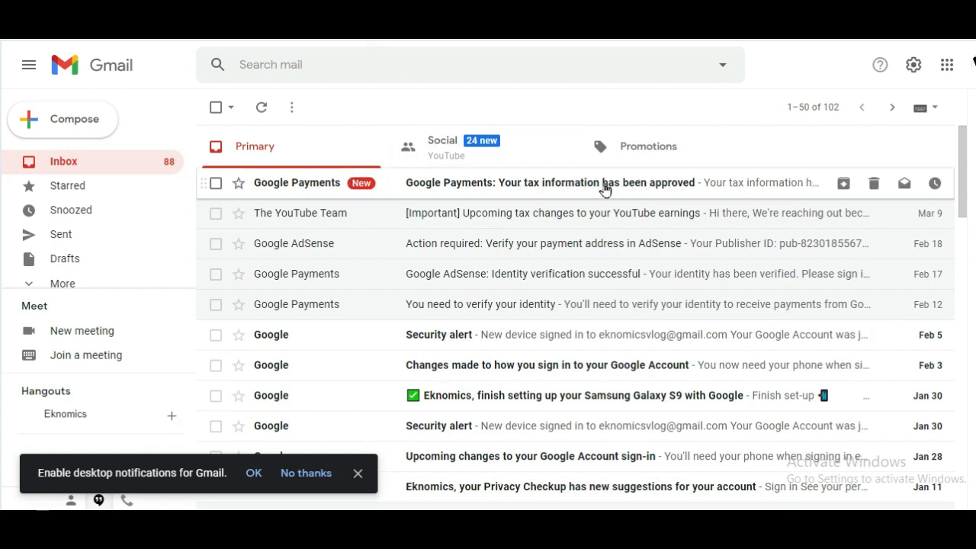
- Read the 'Your tax information has been approved' email and follow its View tax info link
left_click(523, 187)
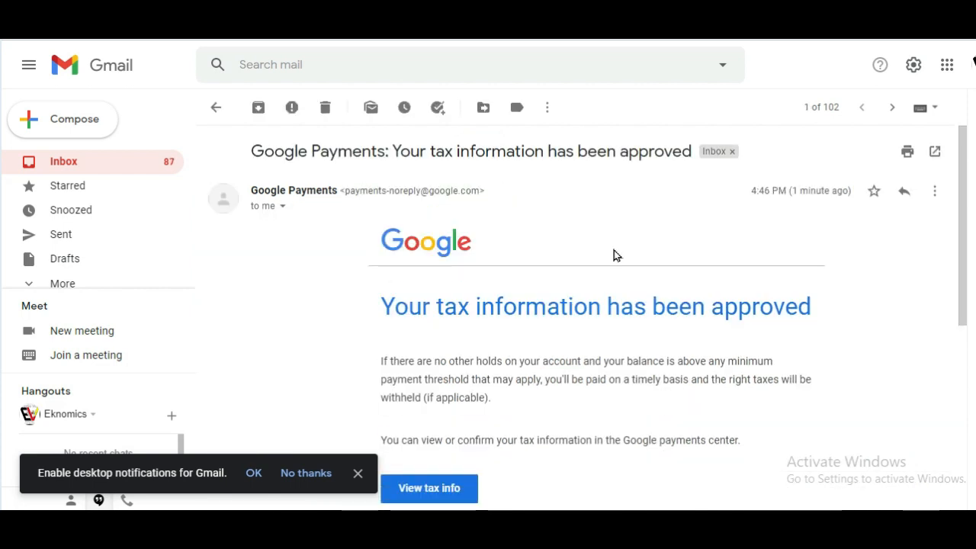
left_click_drag(965, 203, 966, 252)
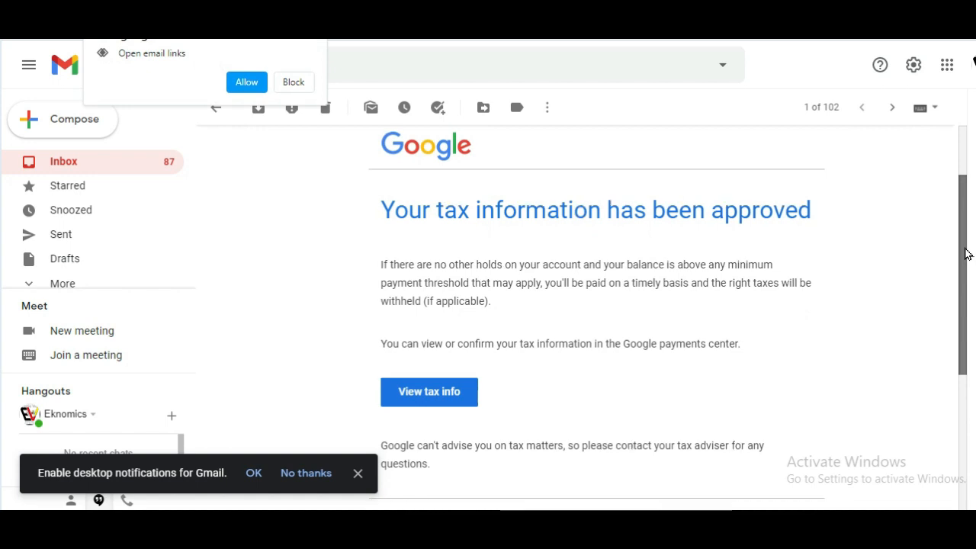
left_click_drag(965, 259, 965, 279)
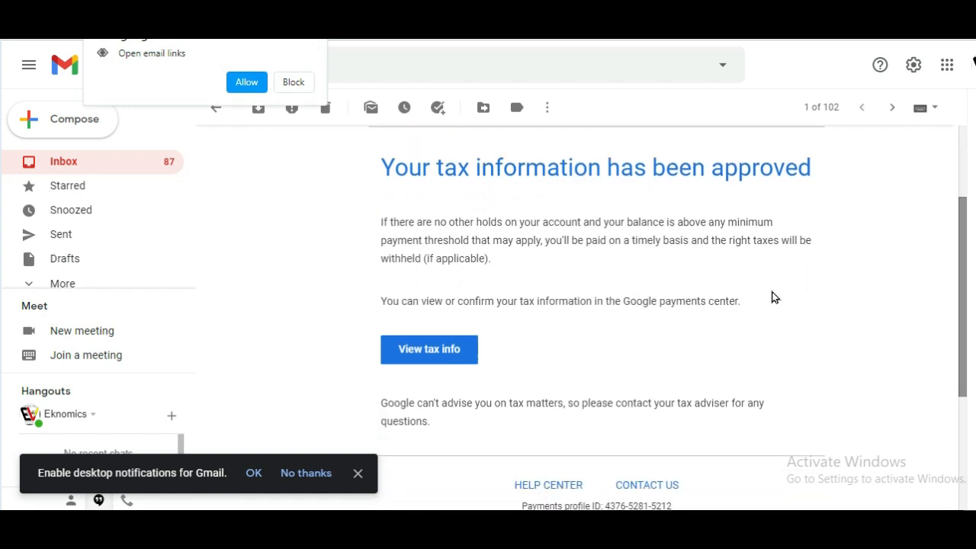
left_click(432, 350)
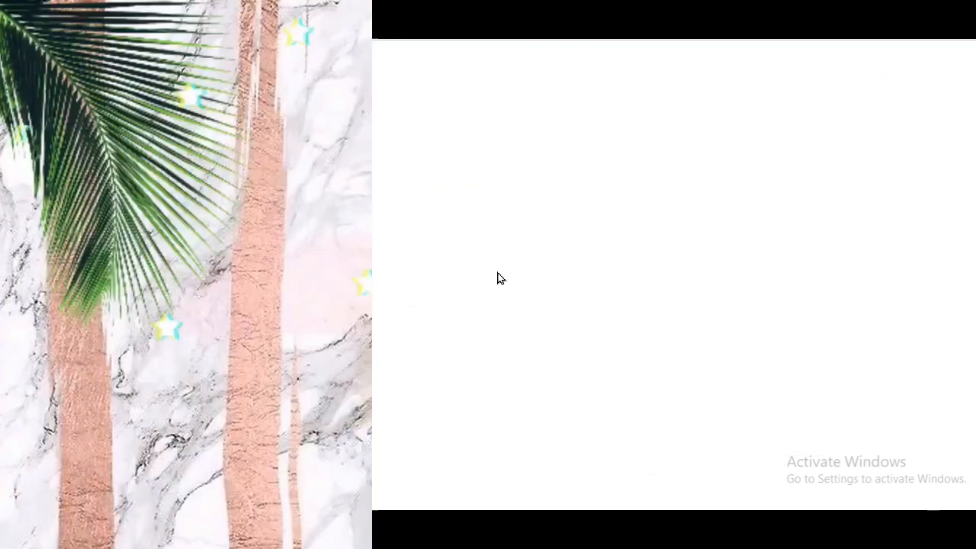